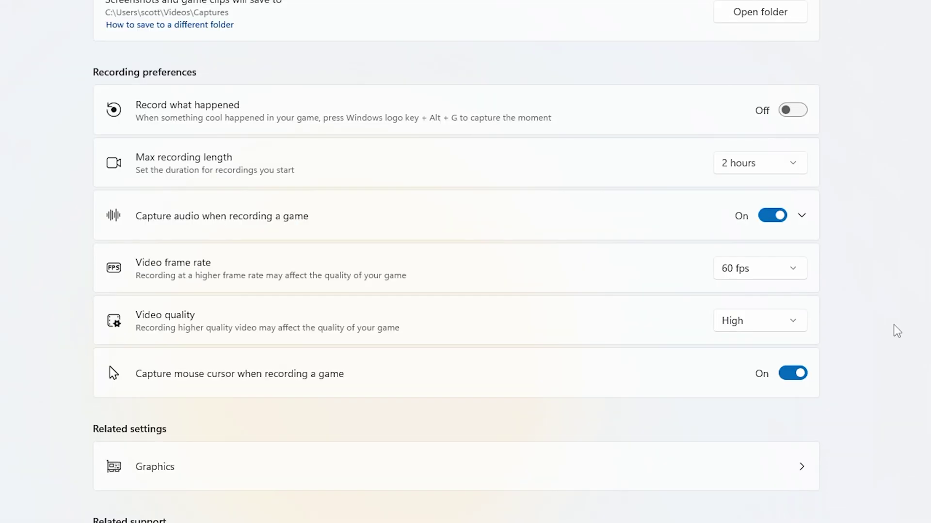
- Check the video quality levels, keeping High, and the Record the last durations
left_click(794, 322)
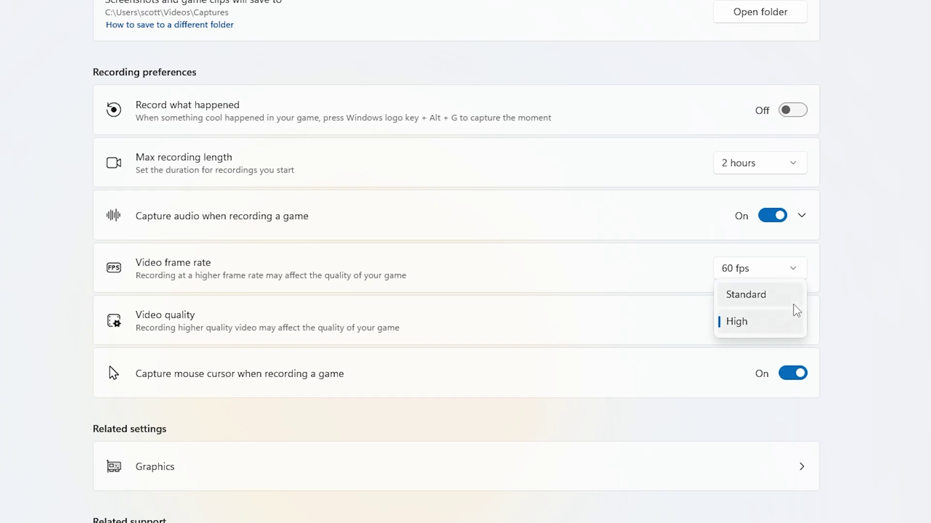
left_click(916, 321)
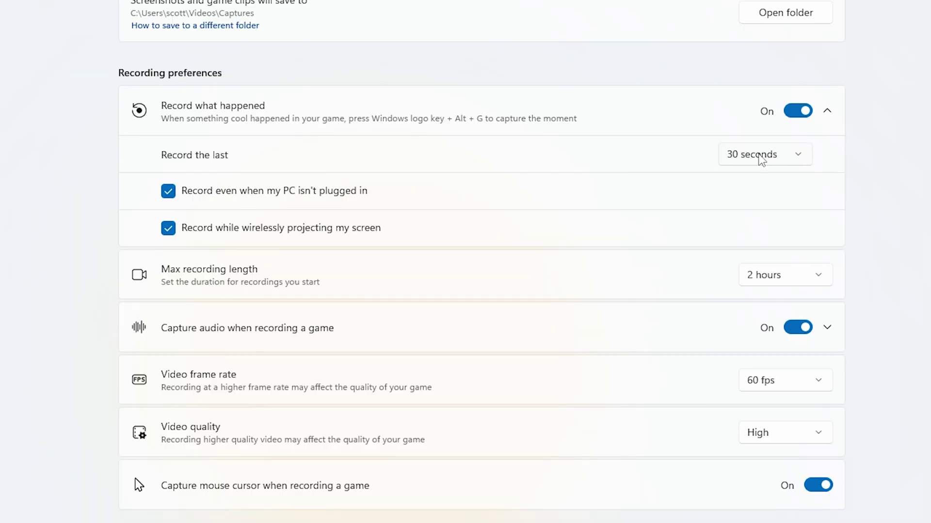
left_click(787, 156)
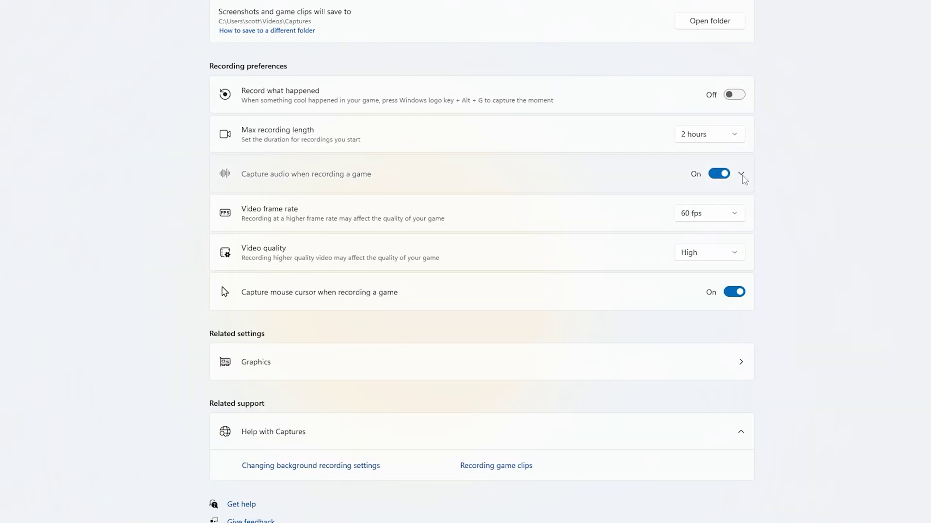
- Expand Capture audio and keep 128 kbps (recommended) audio recording quality
left_click(742, 176)
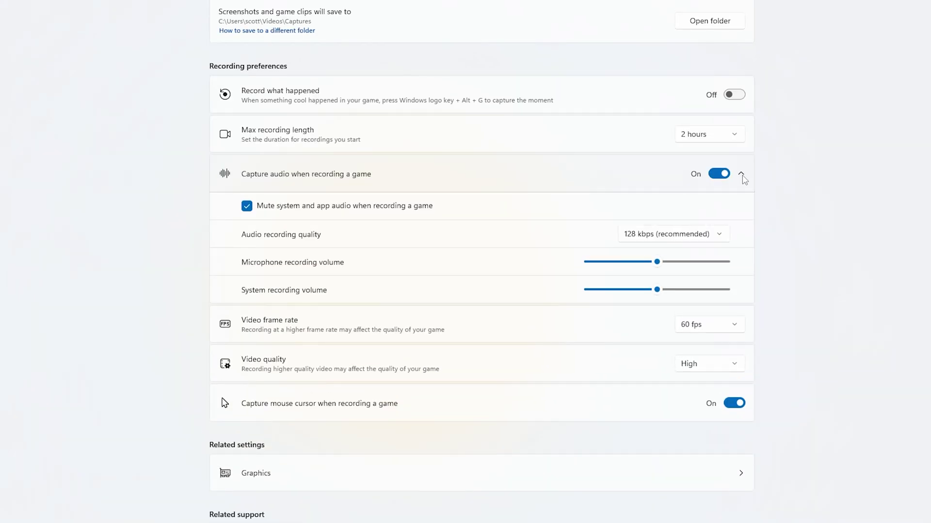
left_click(719, 234)
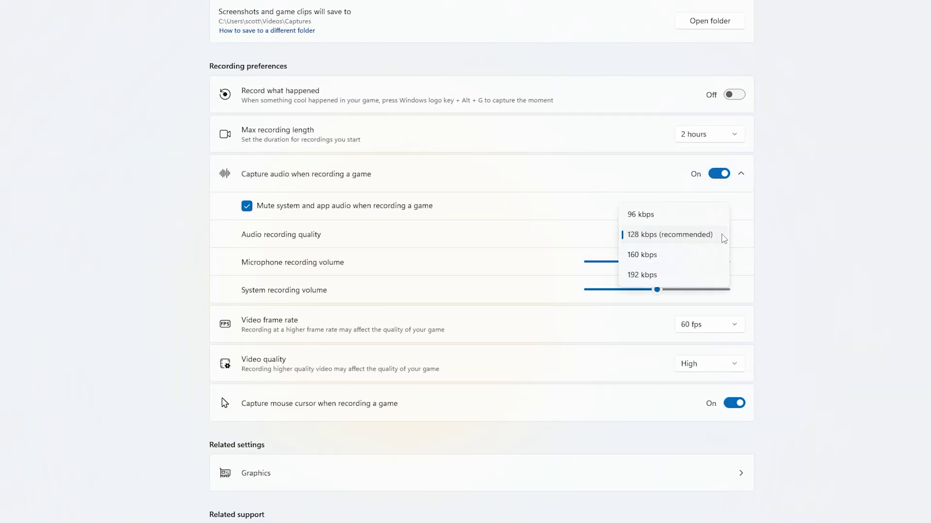
left_click(809, 235)
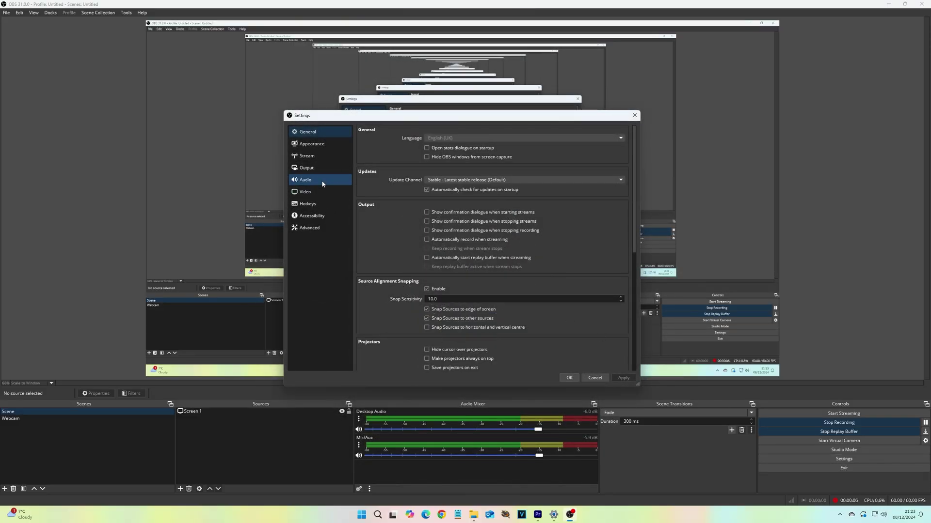
- Review OBS video, Replay Buffer and hotkey settings, where F9 conflicts across several actions
left_click(306, 191)
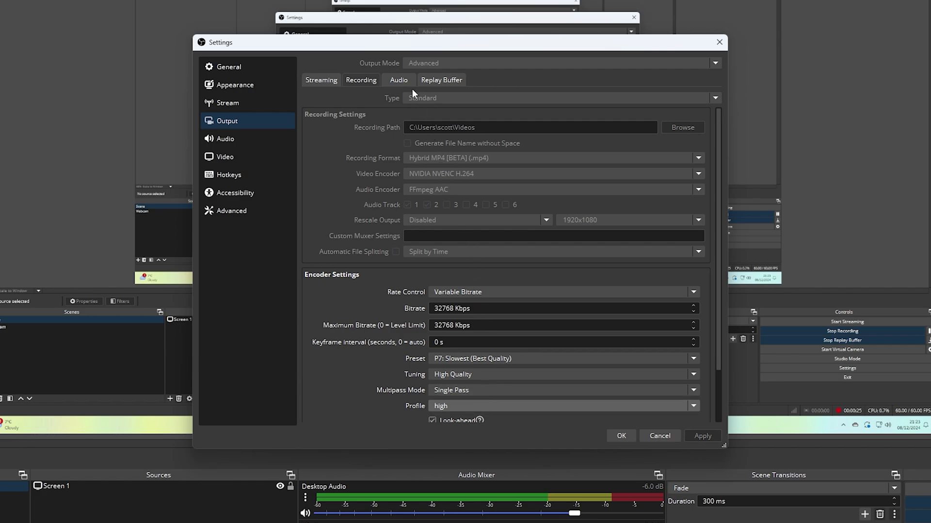
left_click(442, 81)
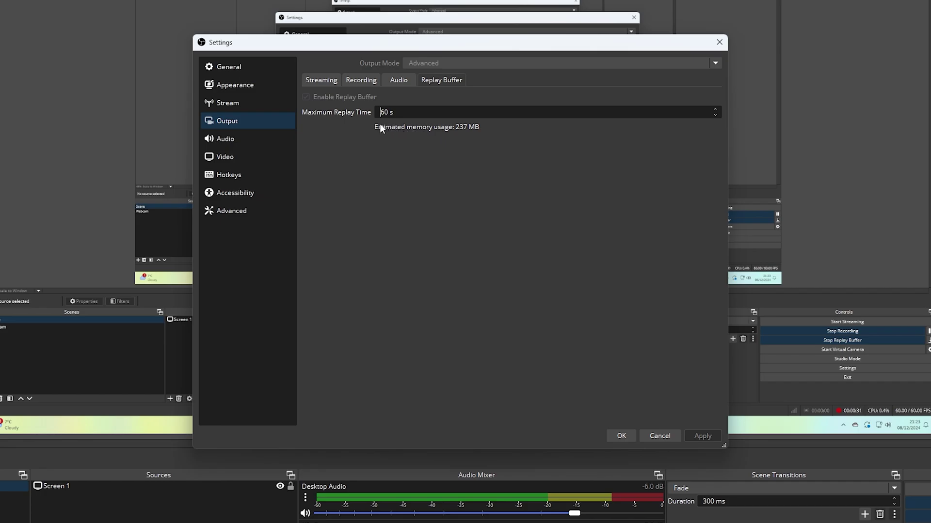
left_click(223, 174)
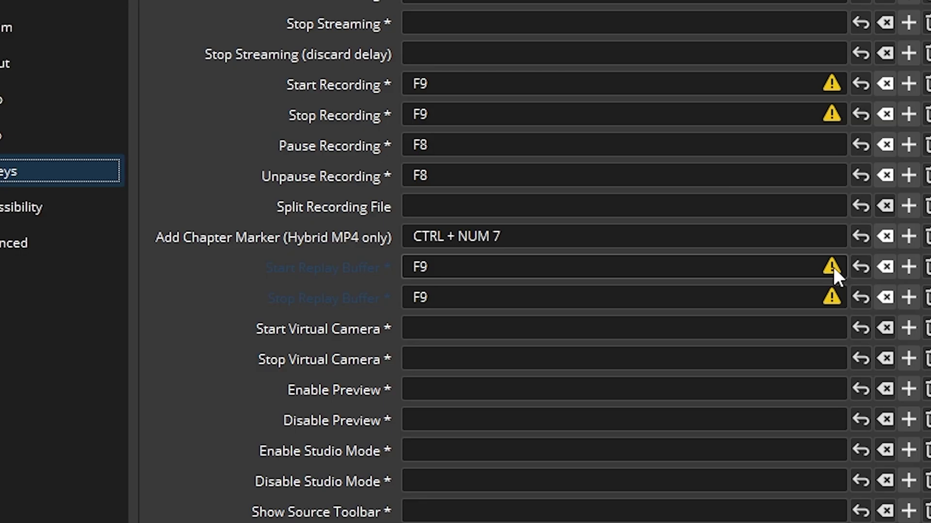
mouse_move(833, 267)
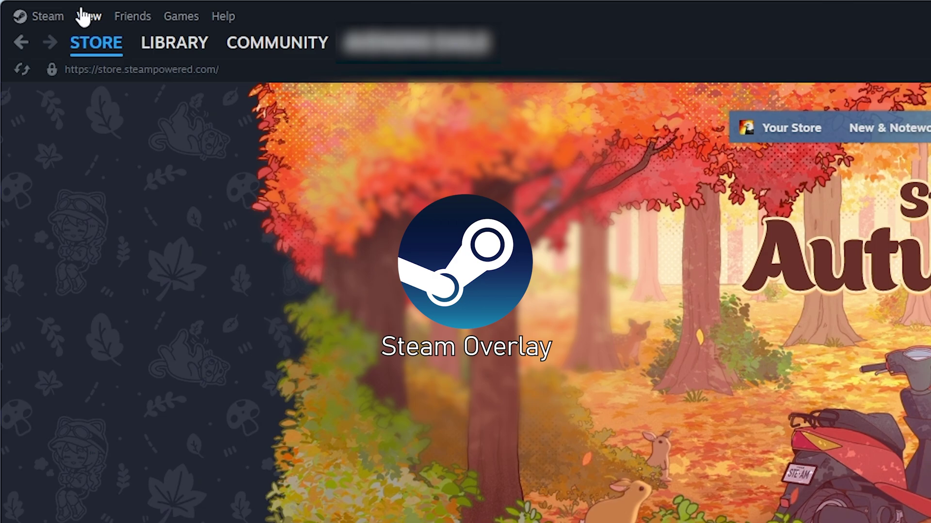
- Open Steam Recordings & Screenshots and mark a Ryse clip, adjusting its start point
left_click(34, 7)
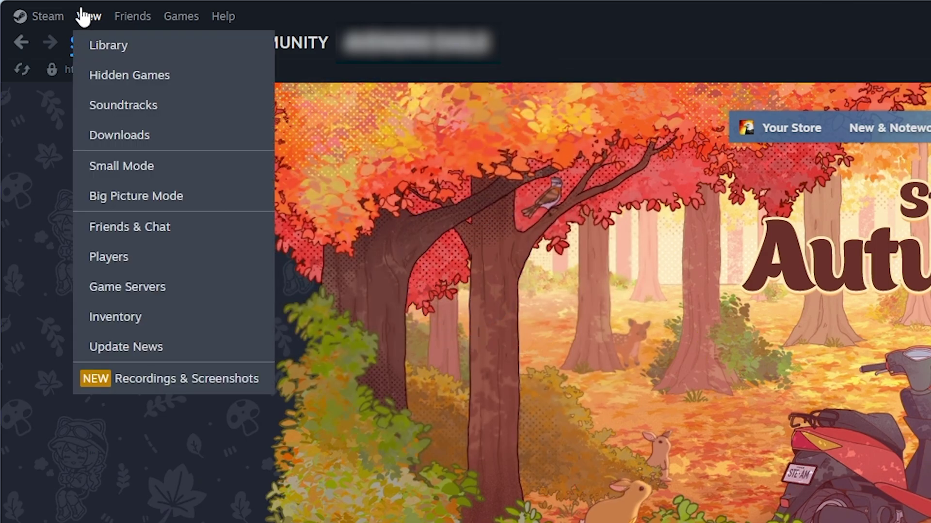
left_click(220, 387)
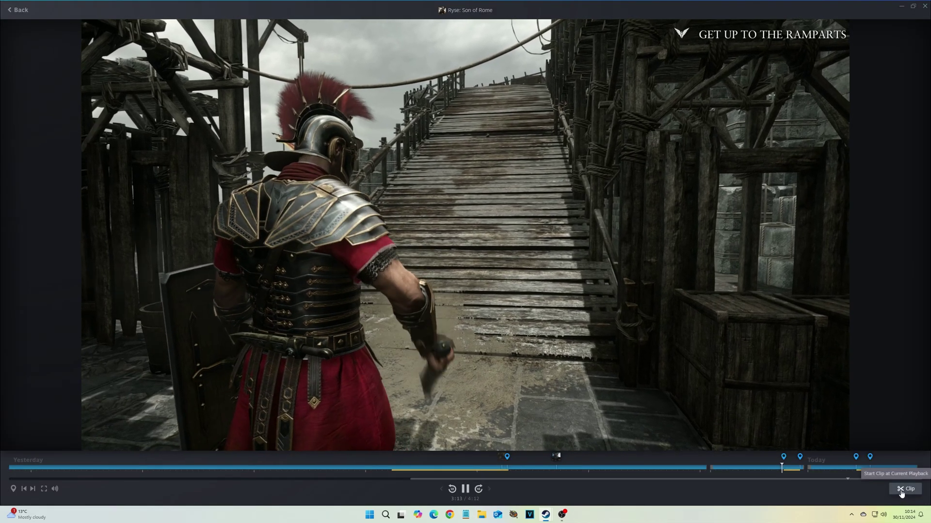
left_click(905, 489)
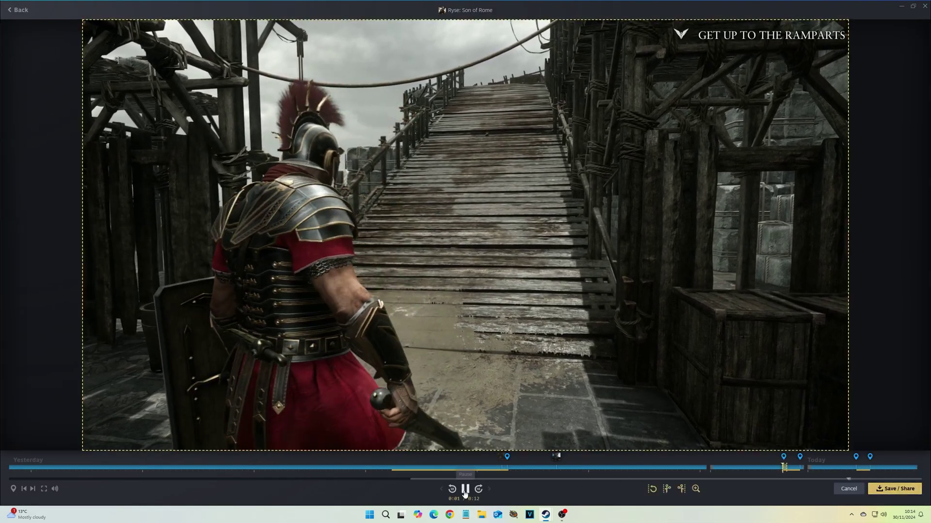
left_click(464, 489)
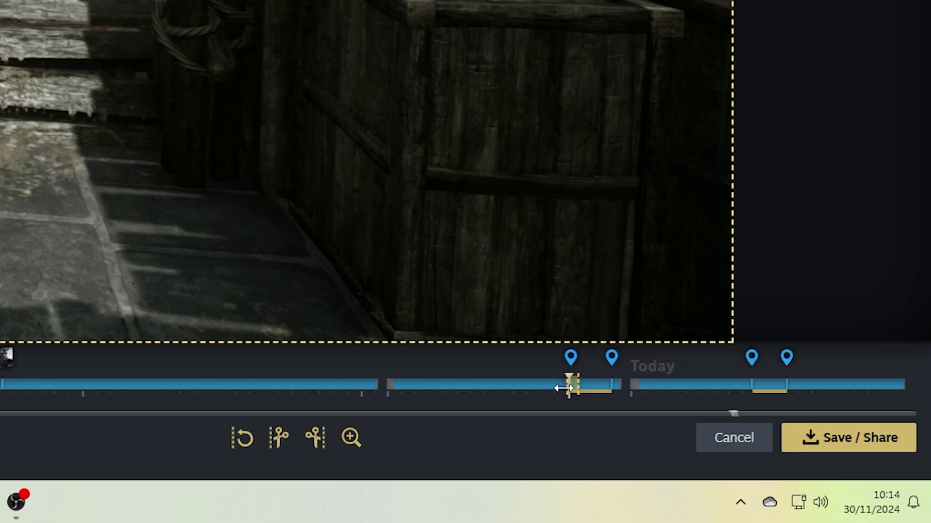
left_click_drag(782, 467, 763, 469)
left_click_drag(521, 390, 567, 390)
- Set the clip export to 1440p, 60 fps, 32 Mbps bitrate with the H.264 codec
left_click(577, 332)
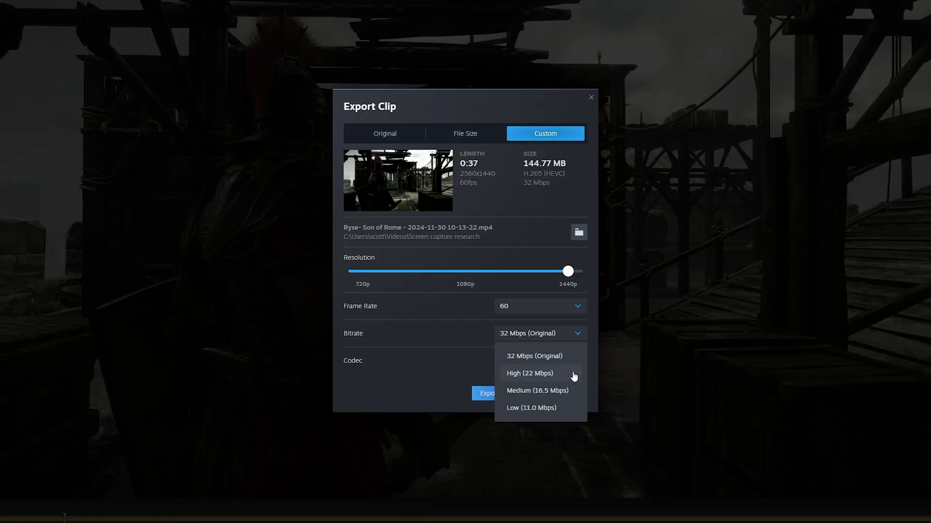
left_click(578, 333)
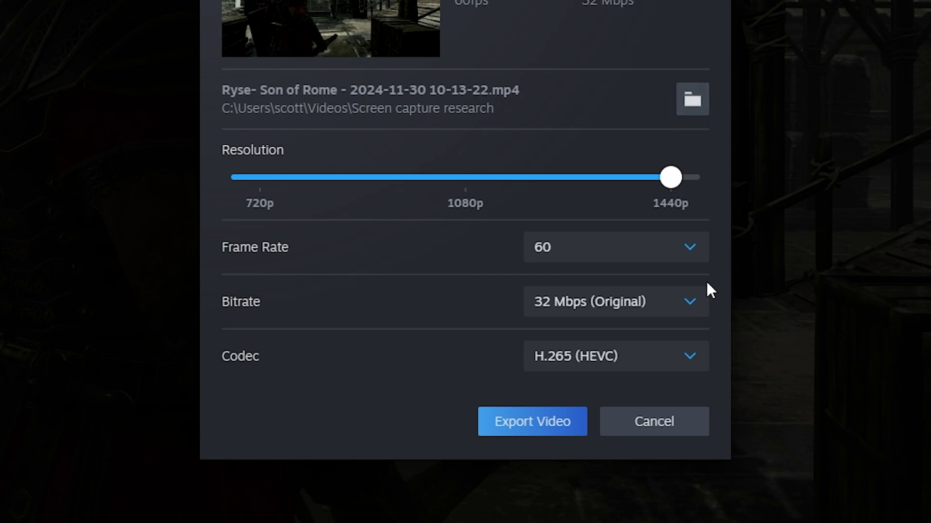
left_click(686, 359)
left_click(583, 438)
left_click(692, 368)
left_click(591, 475)
left_click(640, 370)
left_click(582, 436)
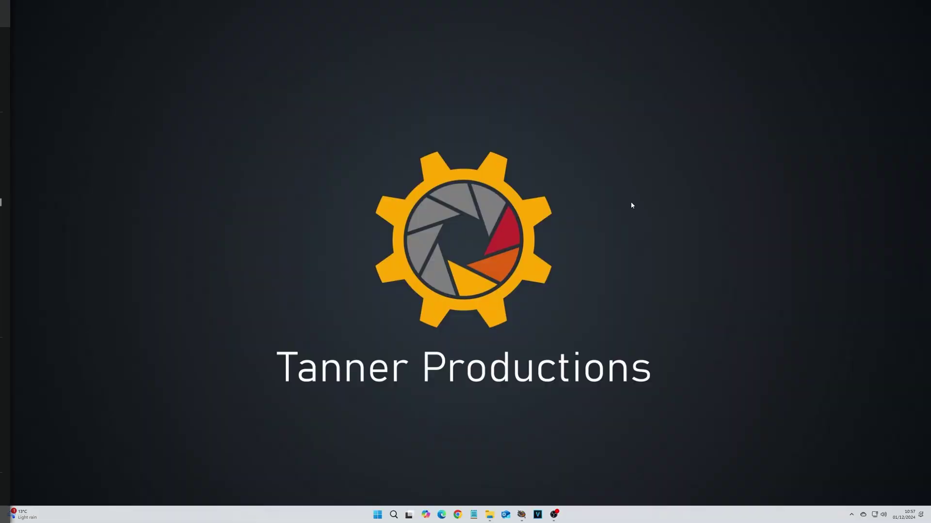
- In the Nvidia overlay, set capture to in-game resolution at 60 FPS
key("alt+z")
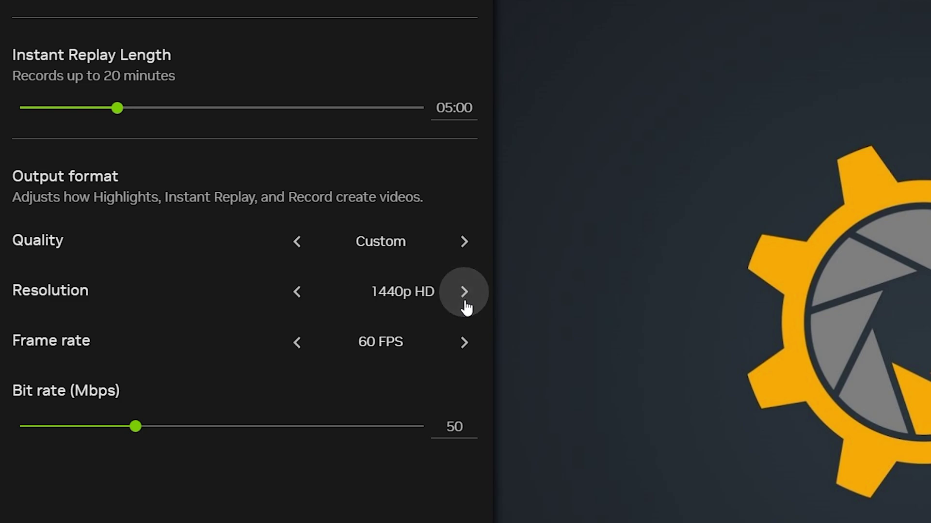
left_click(466, 303)
left_click(466, 303)
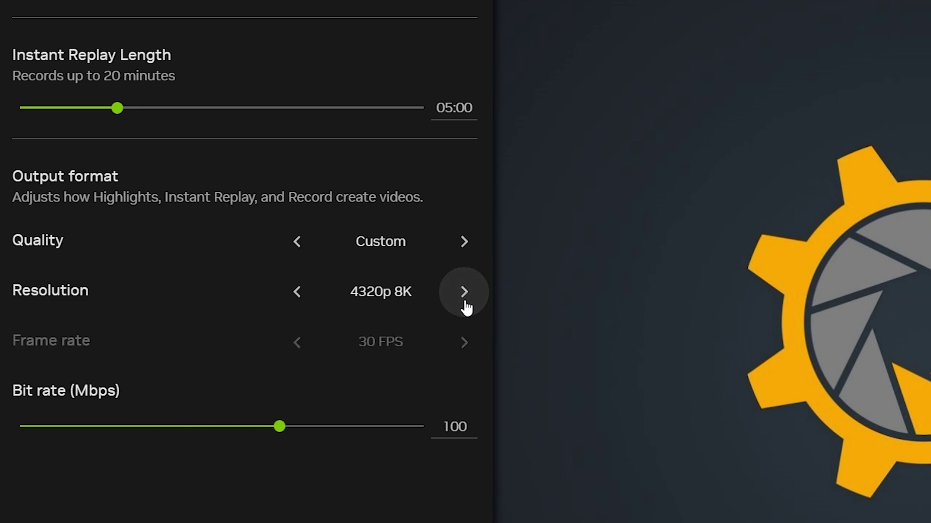
left_click(465, 303)
left_click(463, 342)
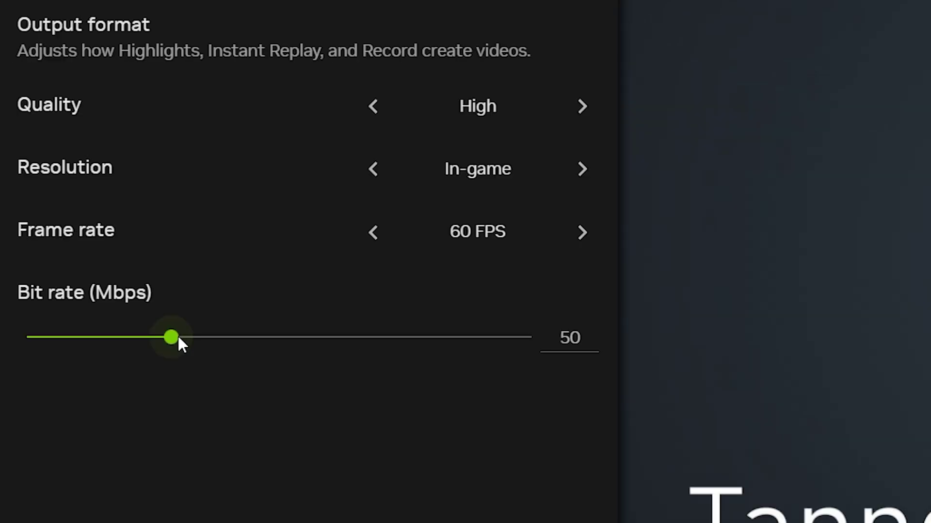
- Raise bit rate to 150, instant replay to 13:55, and save audio as separate tracks
left_click_drag(177, 338, 571, 346)
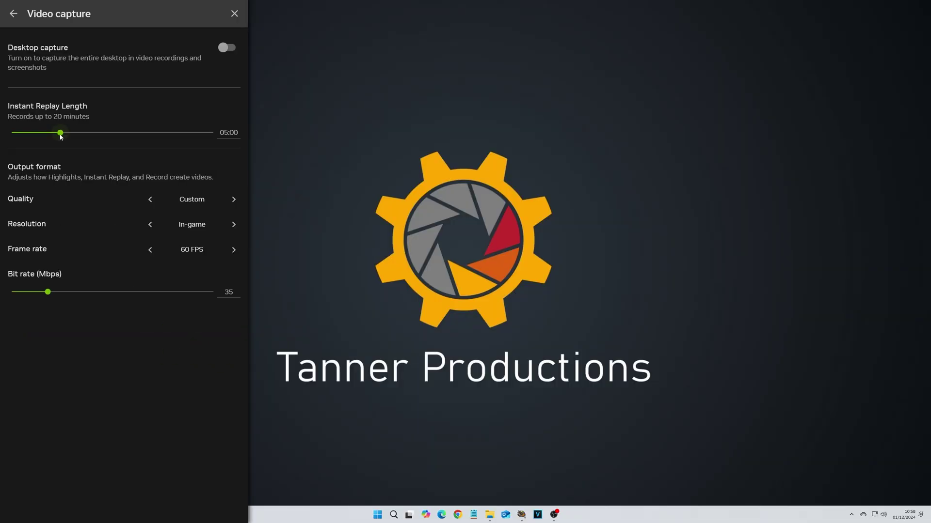
left_click_drag(60, 133, 153, 133)
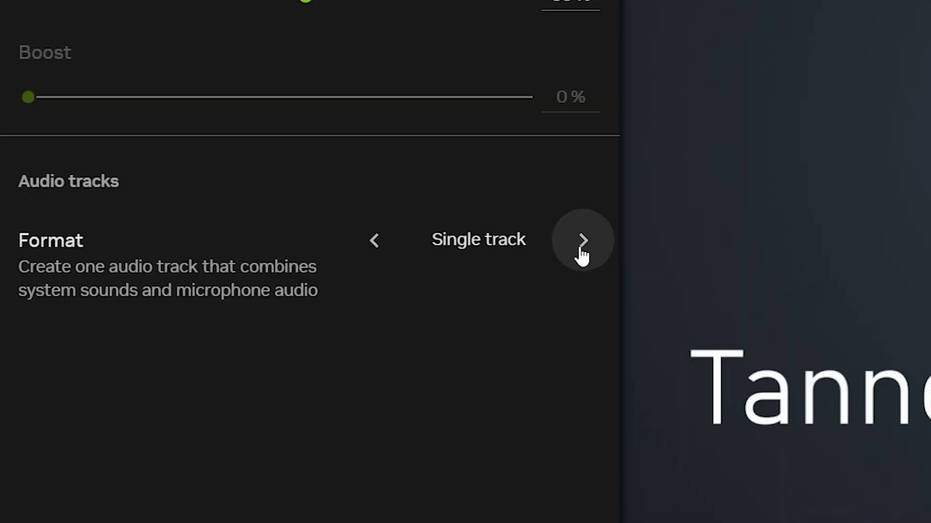
left_click(581, 255)
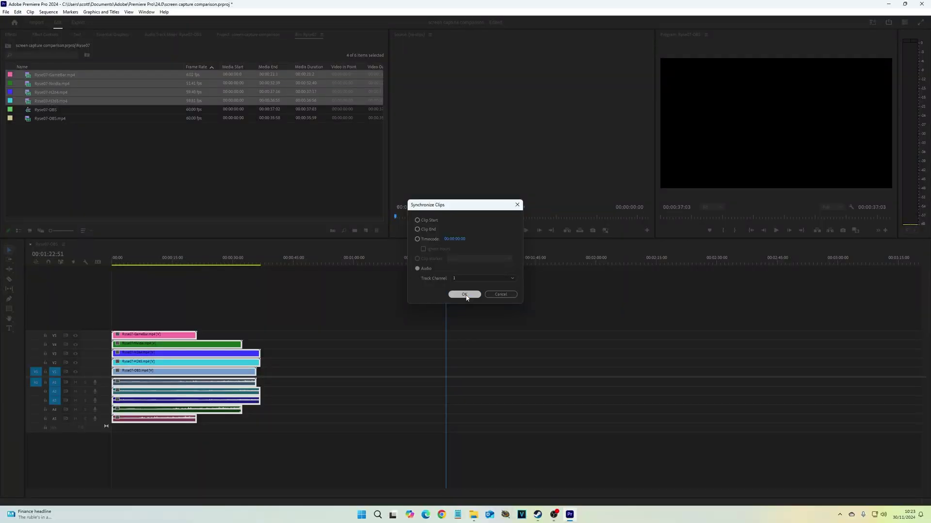
- Confirm clip synchronization and export the current frame as a BMP named Ryse07-GameBar
left_click(466, 296)
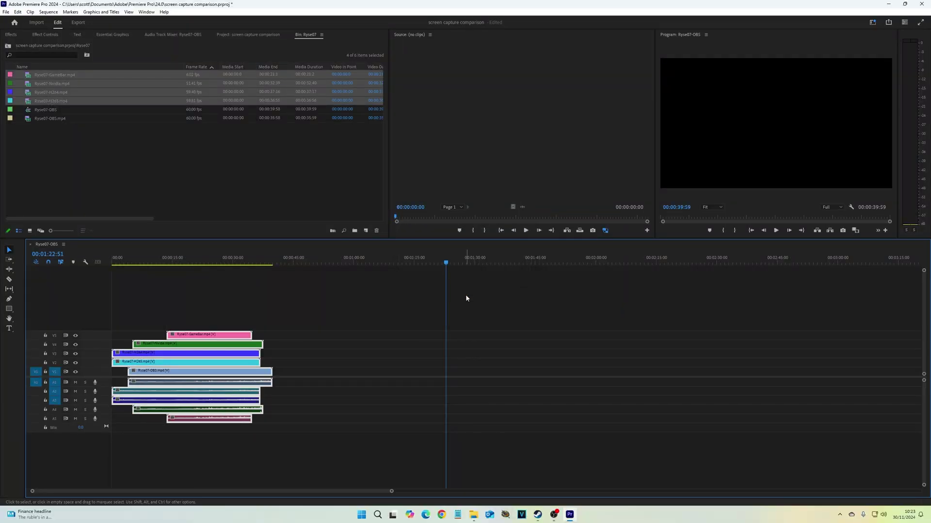
left_click(318, 354)
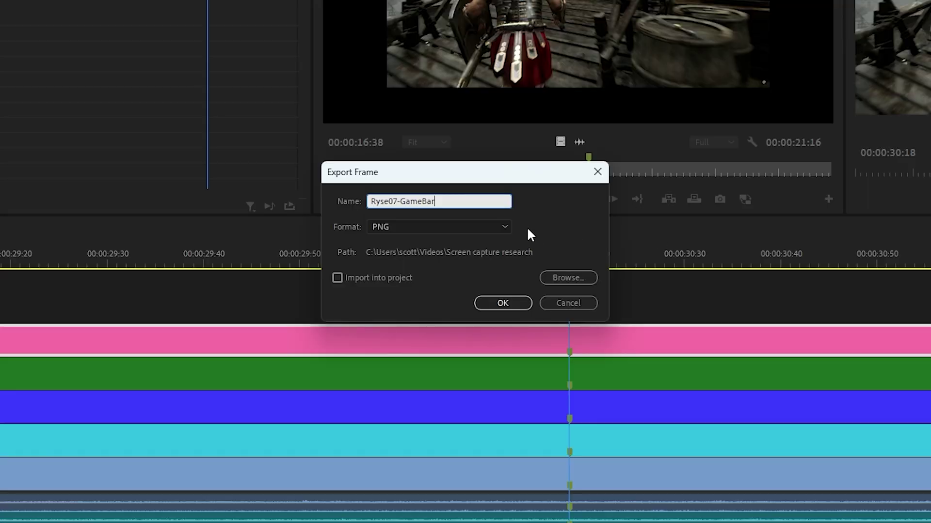
left_click(505, 226)
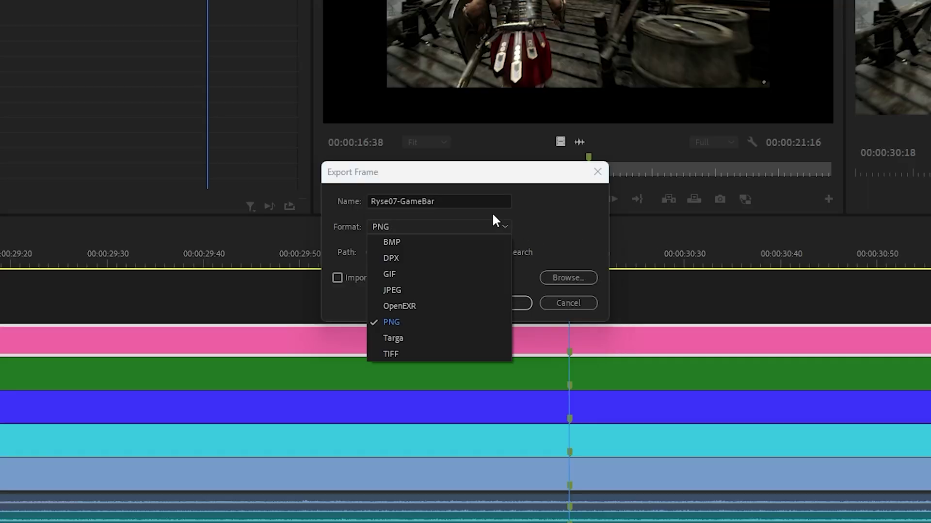
left_click(462, 243)
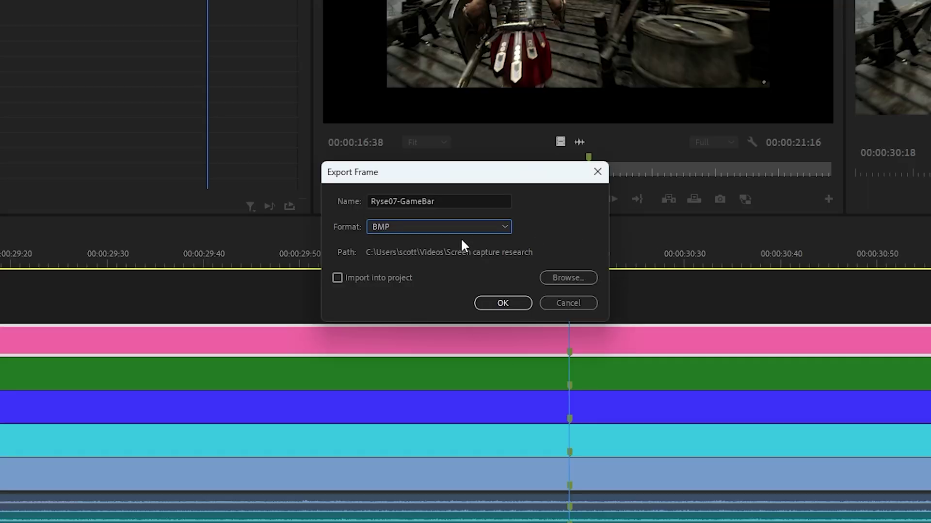
left_click(506, 305)
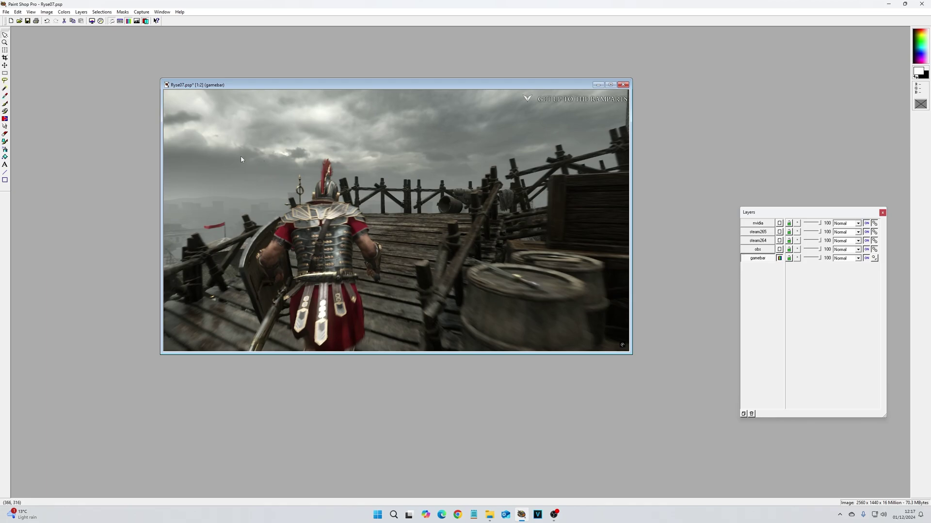
- Zoom into the helmet and flick the obs layer on and off against gamebar
scroll(255, 170, "up", 3)
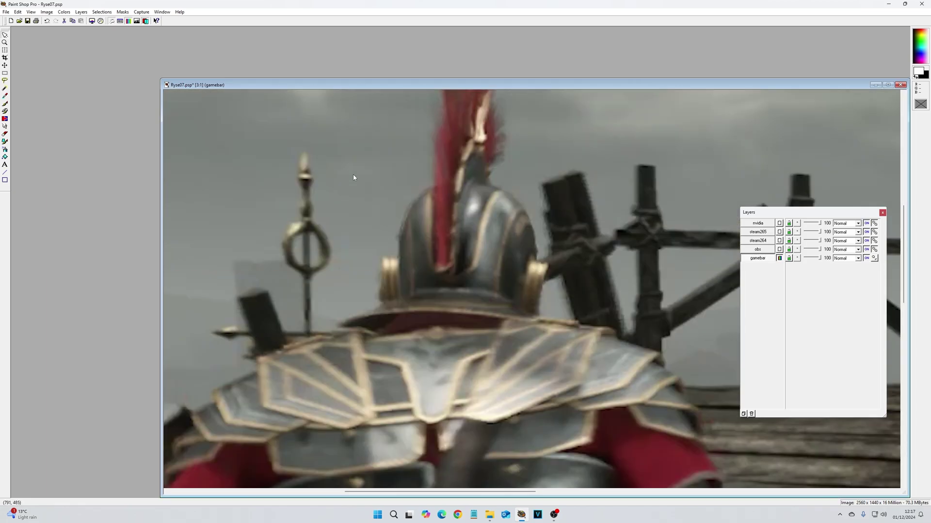
scroll(352, 175, "up", 1)
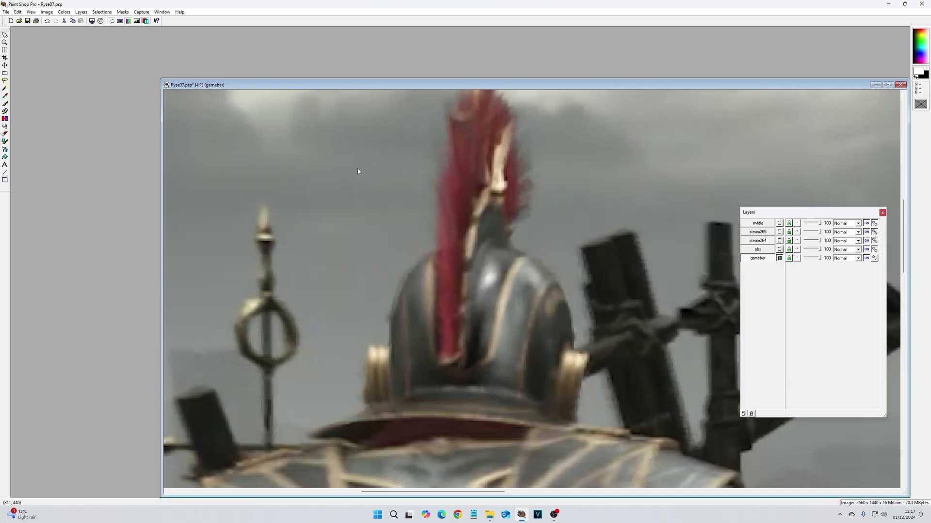
scroll(358, 171, "up", 1)
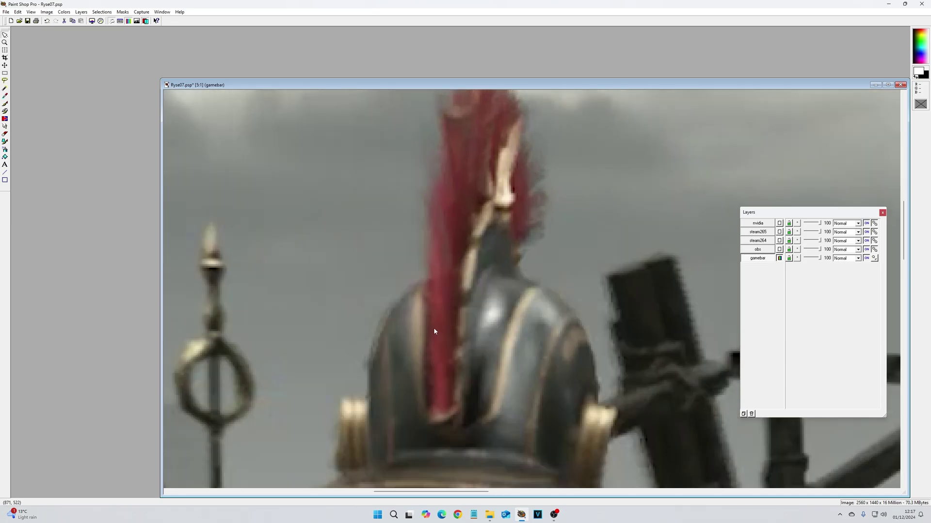
scroll(569, 429, "down", 1)
scroll(304, 146, "up", 1)
scroll(297, 138, "up", 1)
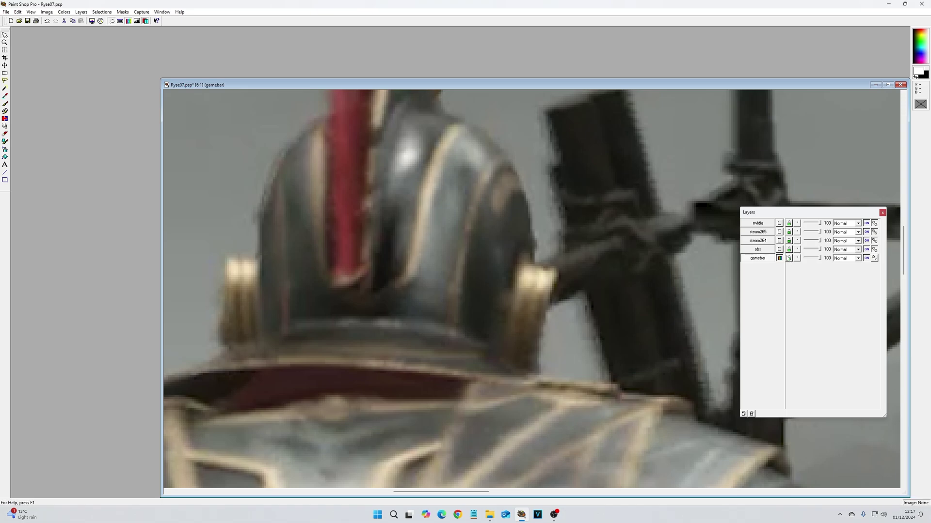
left_click(779, 250)
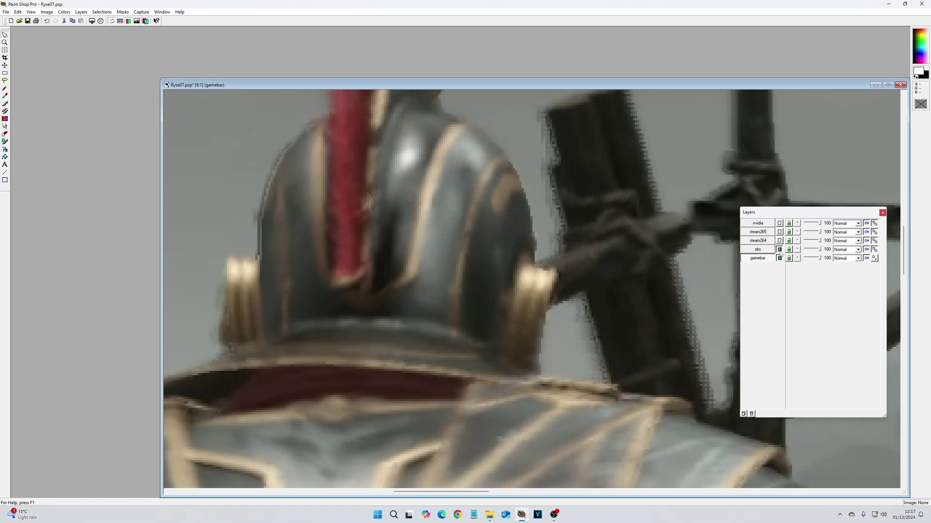
left_click(780, 251)
left_click(780, 250)
left_click(780, 250)
left_click(780, 250)
left_click(780, 250)
scroll(781, 253, "down", 5)
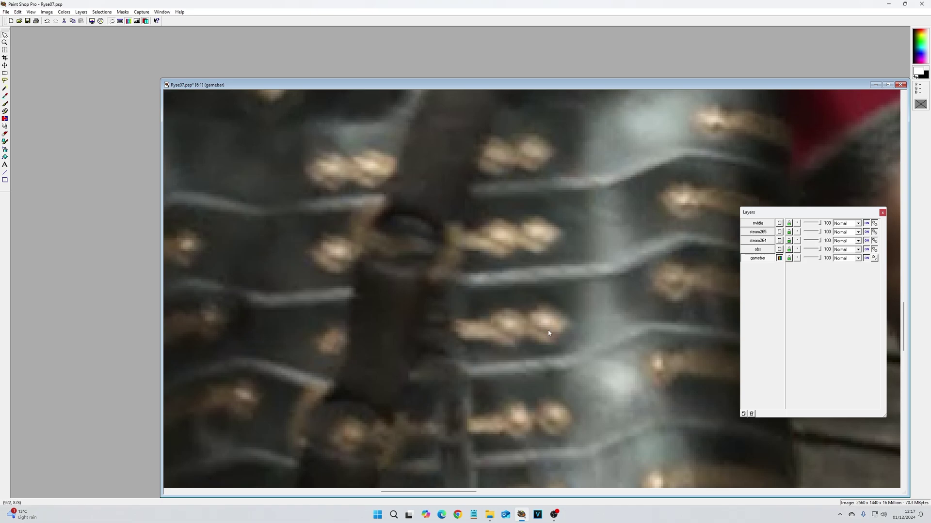
- Toggle the obs layer repeatedly to compare armour detail, ending with it hidden
left_click(779, 249)
left_click(779, 249)
left_click(779, 250)
left_click(779, 249)
left_click(779, 250)
left_click(779, 249)
left_click(779, 250)
left_click(780, 250)
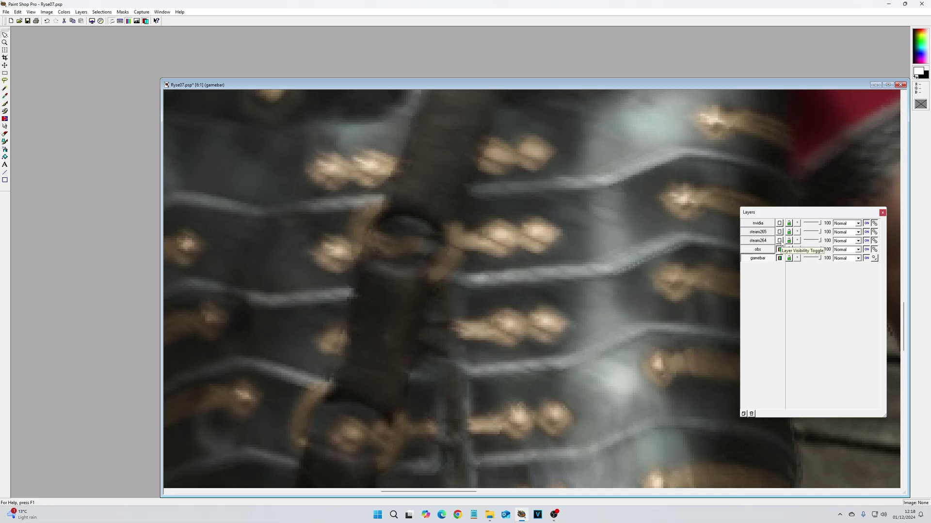
- Show the steam264 layer briefly for comparison, then leave it hidden
left_click(779, 241)
left_click(781, 242)
left_click(781, 241)
- Sample the armour's dark grey (92,95,92) on the obs layer and create a new grey Image2
scroll(530, 191, "up", 3)
left_click(757, 249)
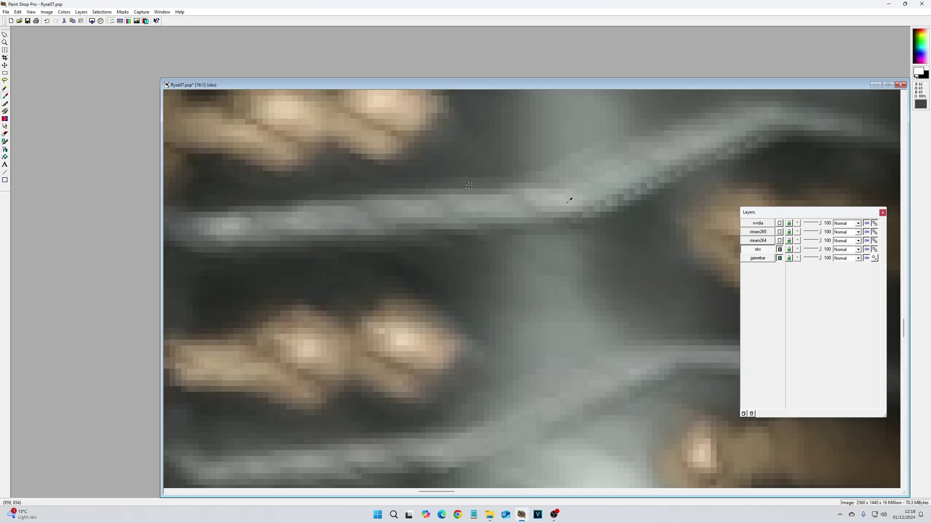
left_click(470, 185)
key("ctrl+shift+v")
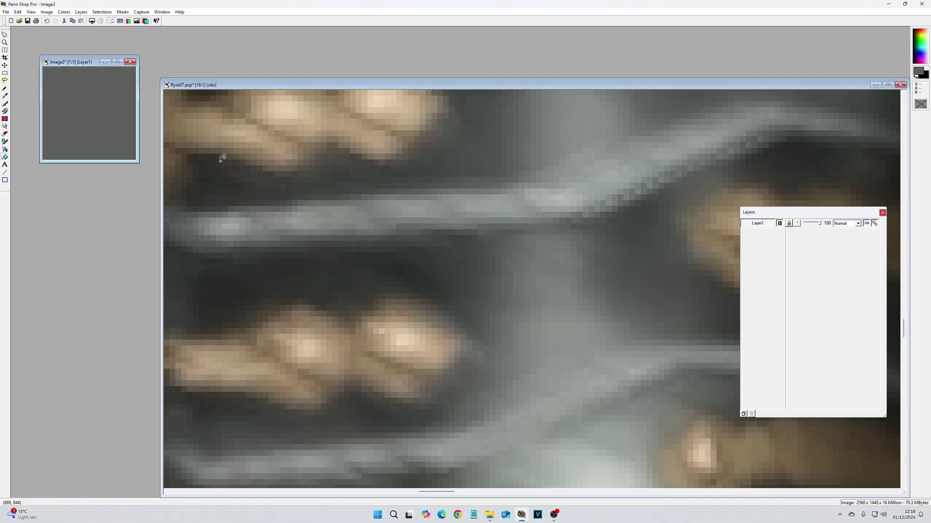
- Move Image2 aside, make steam264 the active layer in Ryse07, and magnify Image2
left_click_drag(72, 65, 83, 129)
left_click(468, 185)
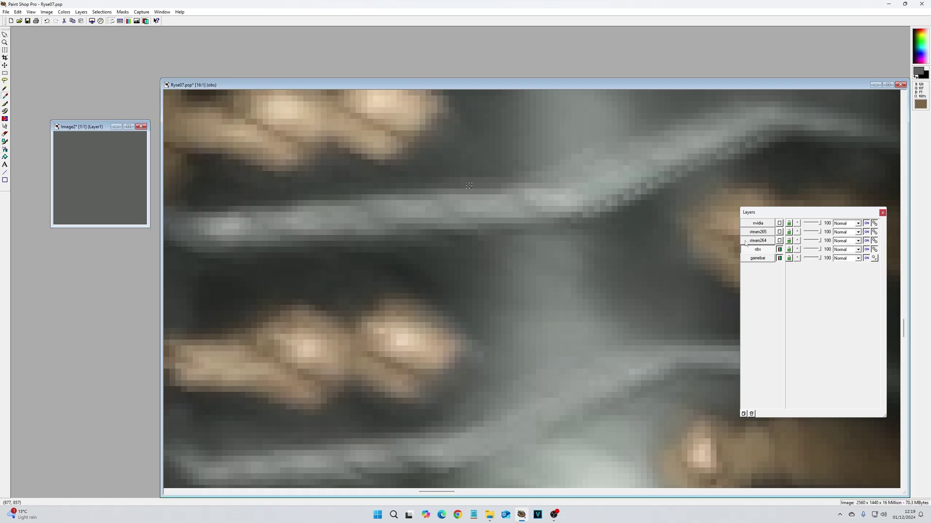
left_click(771, 244)
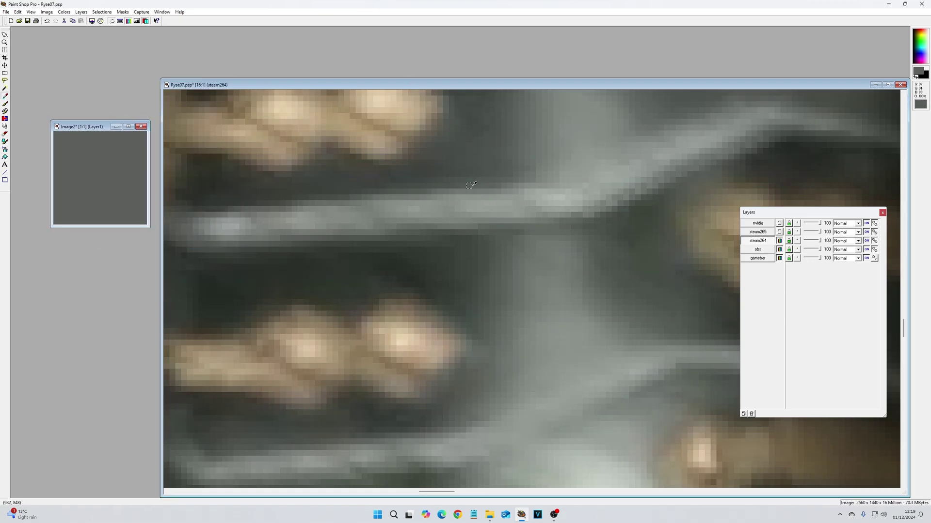
left_click(105, 172)
left_click(105, 172)
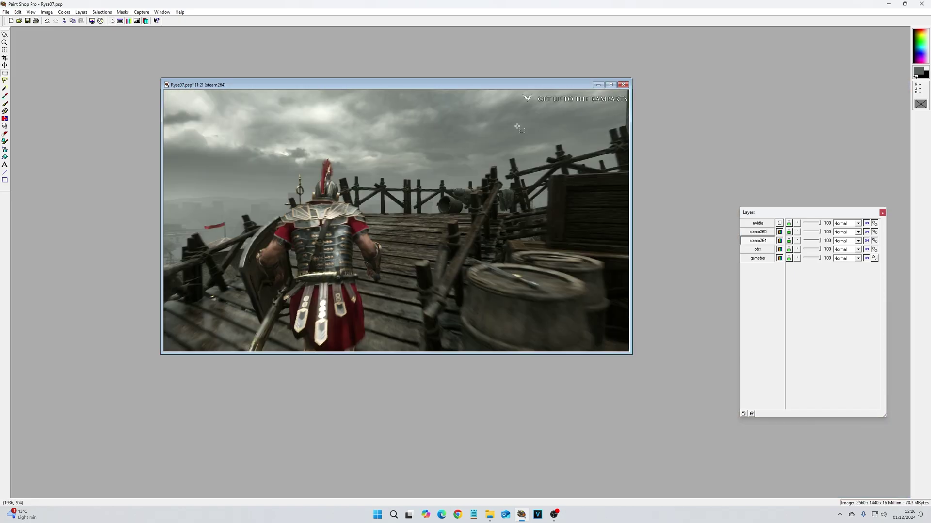
- Hide the steam264 and steam265 layers and toggle obs to compare the title text
scroll(607, 149, "up", 2)
scroll(721, 109, "up", 3)
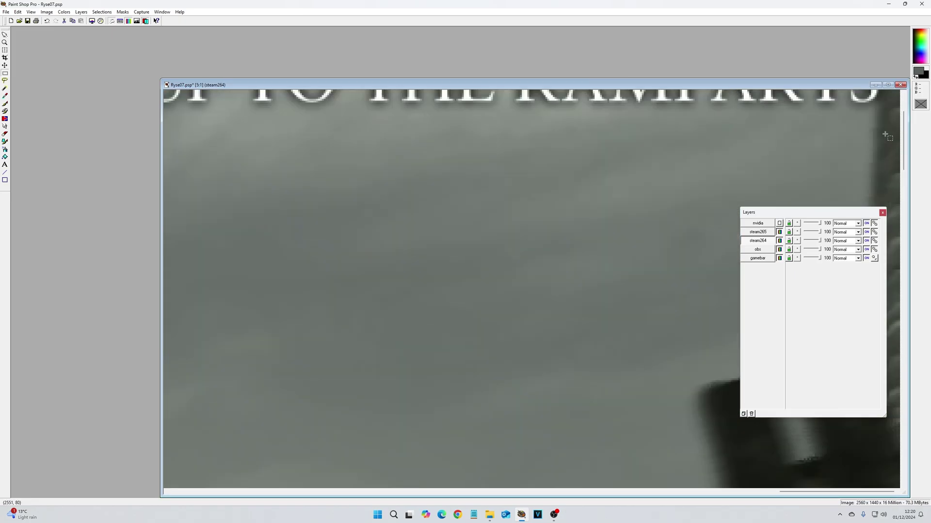
left_click(780, 240)
left_click(779, 232)
left_click(779, 249)
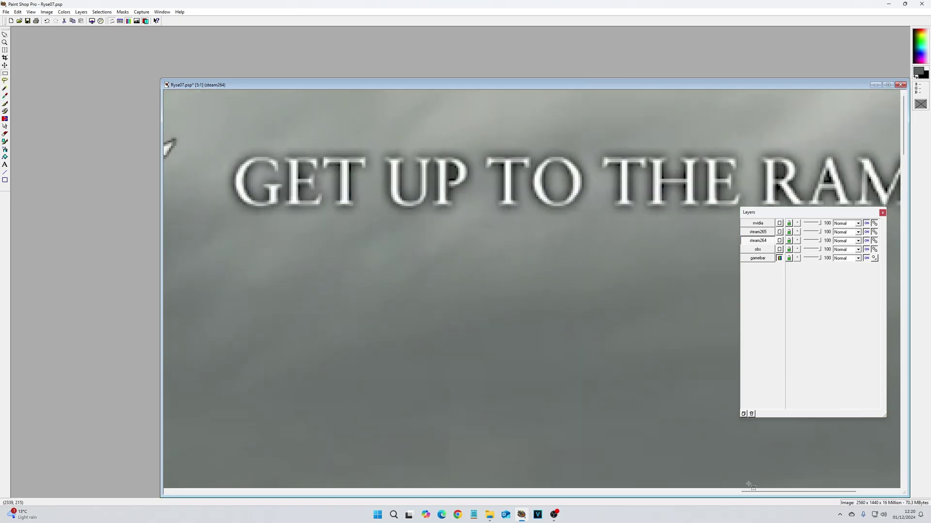
left_click_drag(756, 492, 711, 492)
scroll(346, 148, "up", 1)
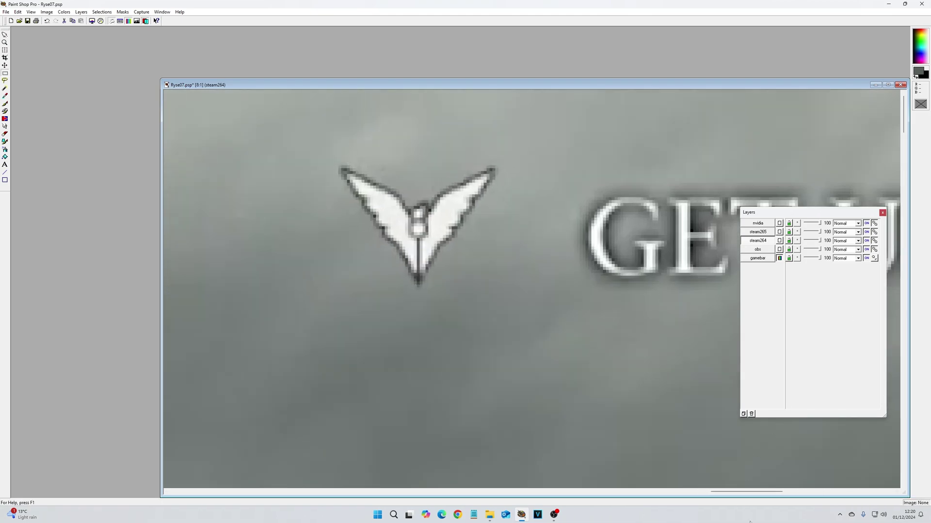
scroll(749, 493, "up", 1)
left_click_drag(749, 493, 753, 493)
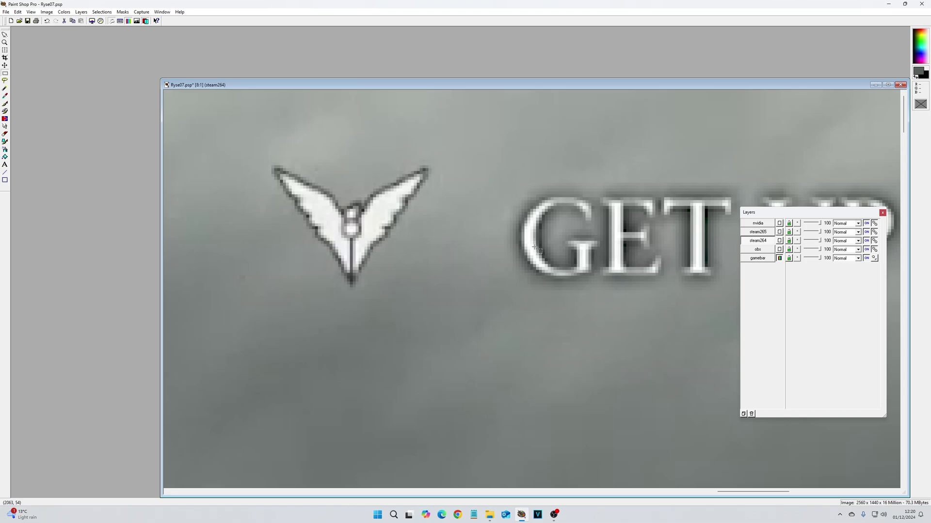
- Cycle the active layer through gamebar, obs and steam264, then flick steam264 until hidden
left_click(764, 261)
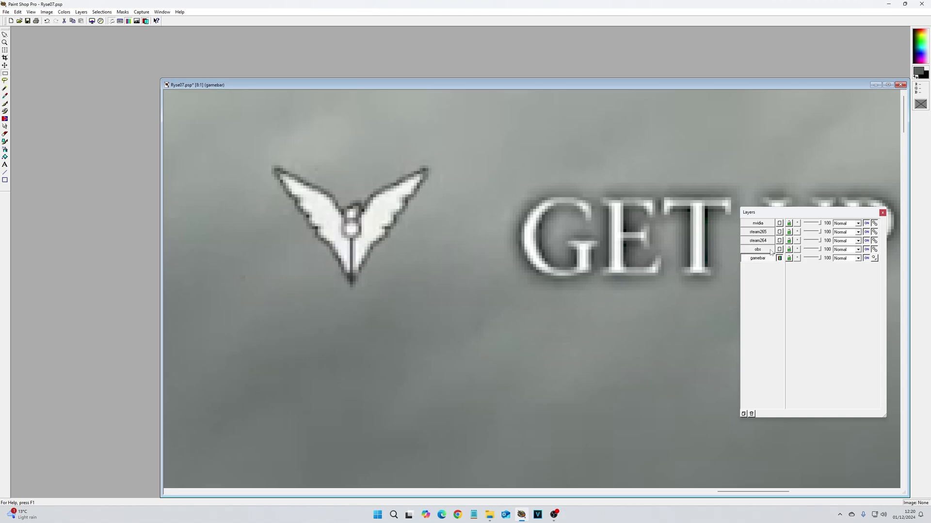
left_click(765, 252)
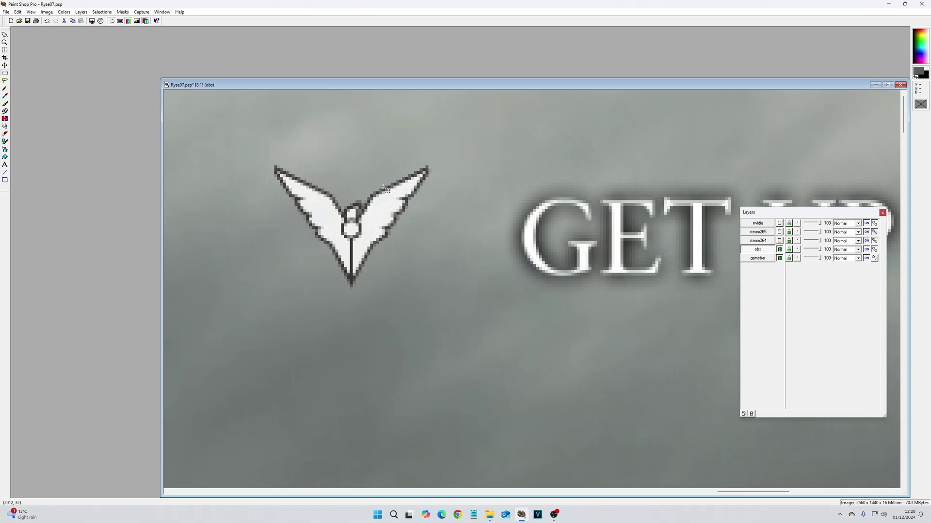
scroll(390, 185, "up", 1)
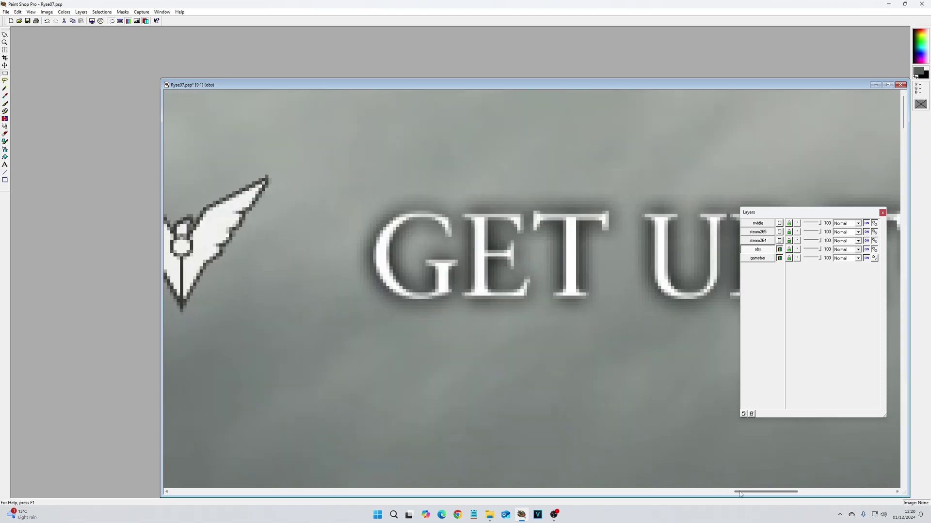
scroll(351, 232, "left", 3)
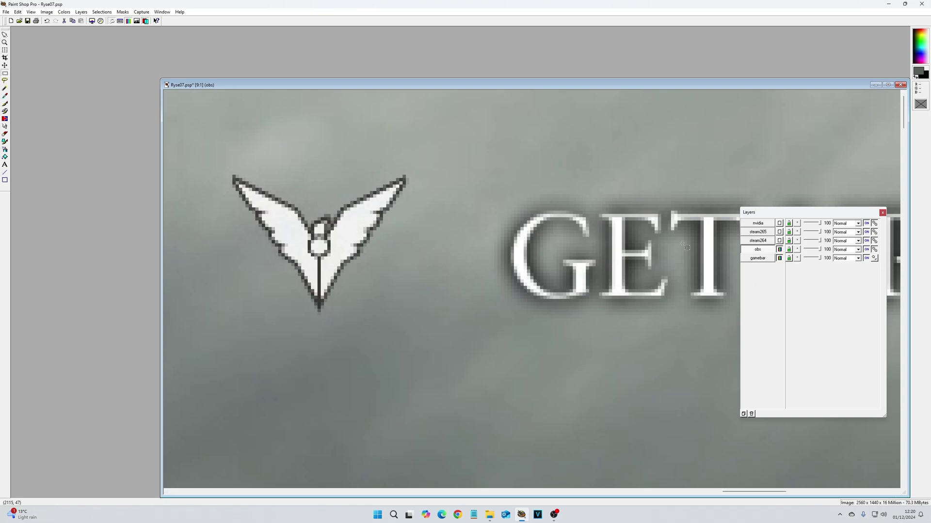
left_click(774, 241)
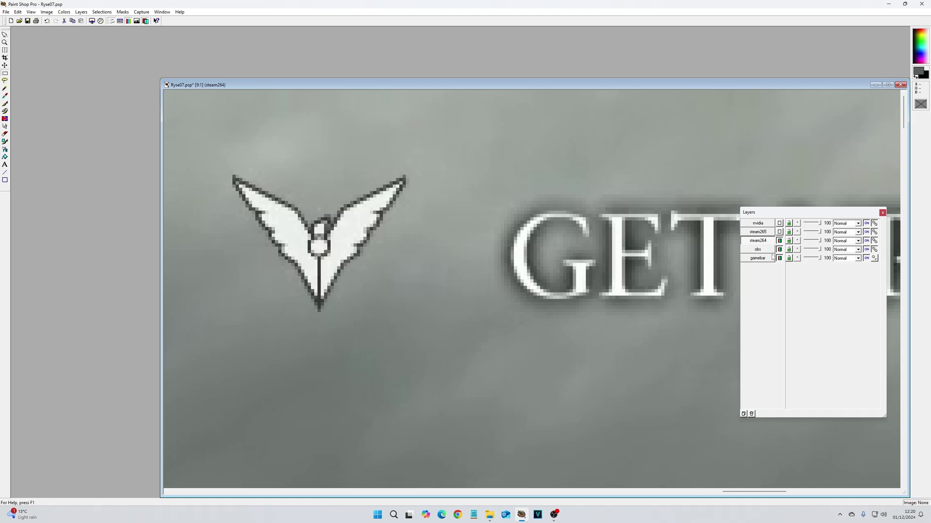
left_click(780, 241)
left_click(5, 104)
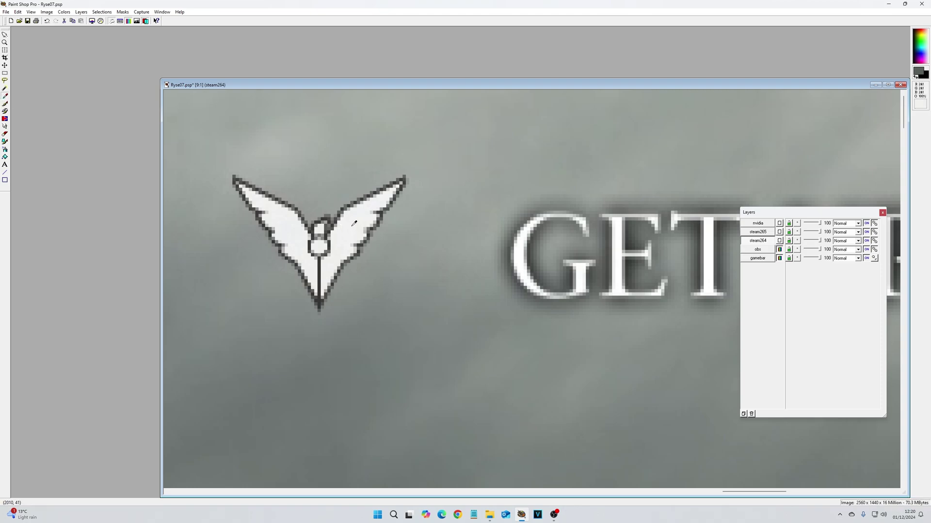
left_click(780, 241)
left_click(779, 241)
left_click(779, 241)
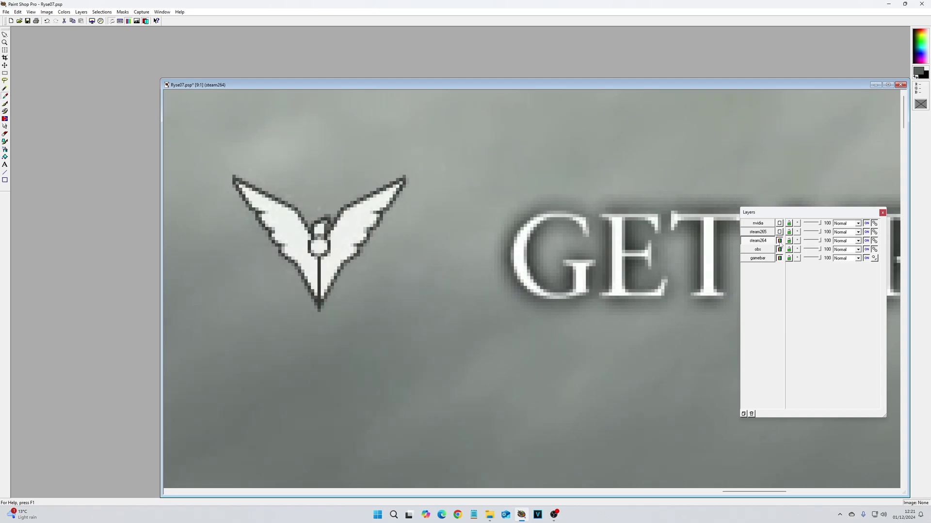
left_click(779, 242)
left_click(779, 242)
left_click(780, 242)
- Flick the steam265 layer on and off to compare it with the other captures
left_click(779, 232)
left_click(779, 232)
left_click(779, 232)
left_click(779, 232)
left_click(779, 232)
left_click(779, 232)
left_click(778, 232)
left_click(779, 232)
left_click(779, 233)
- Hide steam265 and flick the nvidia layer on and off against gamebar
left_click(779, 233)
left_click(779, 225)
left_click(780, 226)
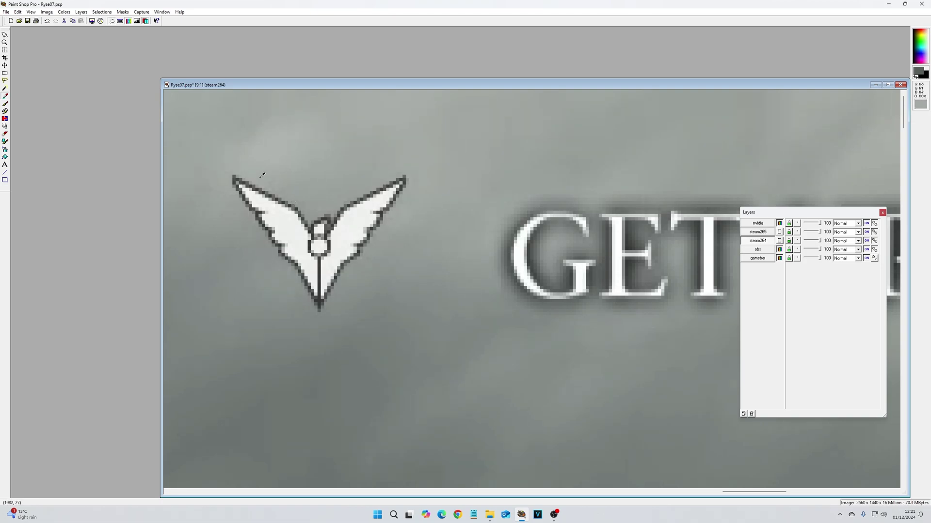
left_click(779, 224)
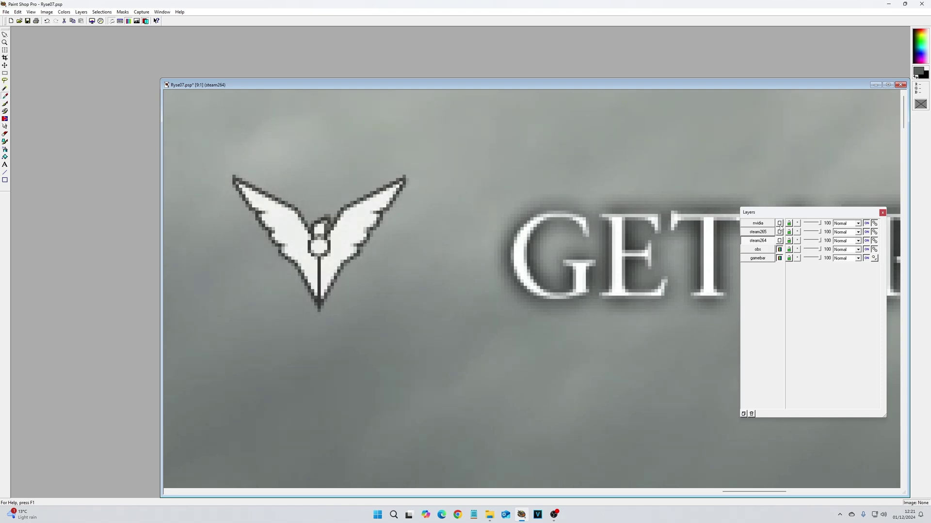
left_click(779, 225)
left_click(779, 225)
left_click(779, 226)
left_click(780, 224)
left_click(780, 224)
- Make nvidia the active layer, zoom in, compare it repeatedly, and leave it visible
left_click(770, 225)
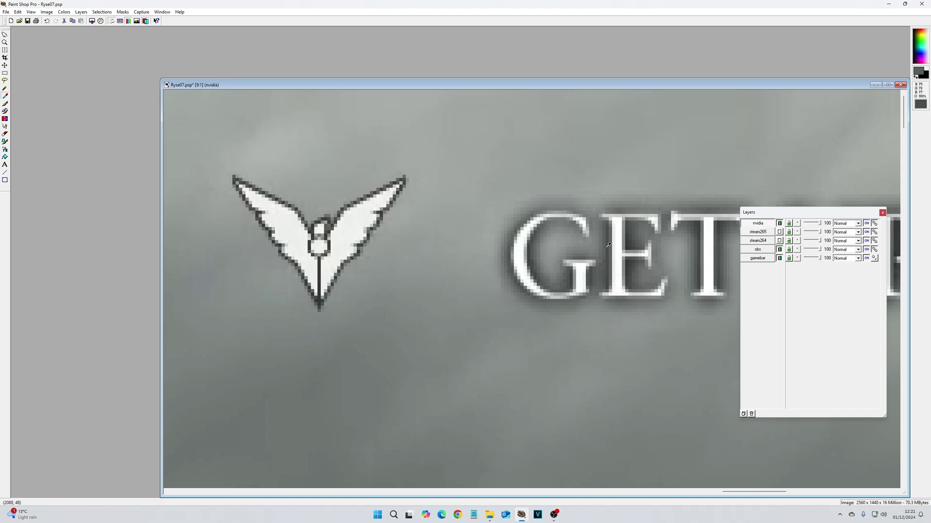
scroll(511, 242, "up", 1)
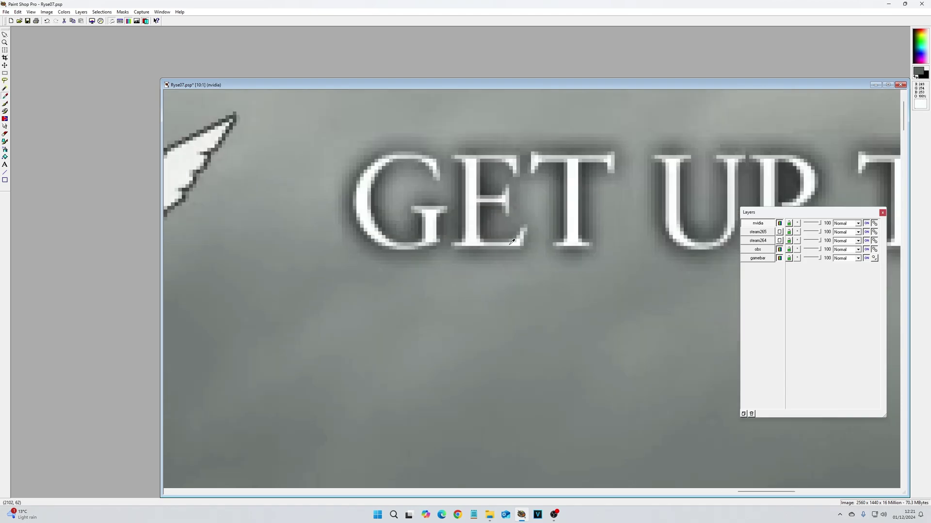
scroll(511, 241, "up", 2)
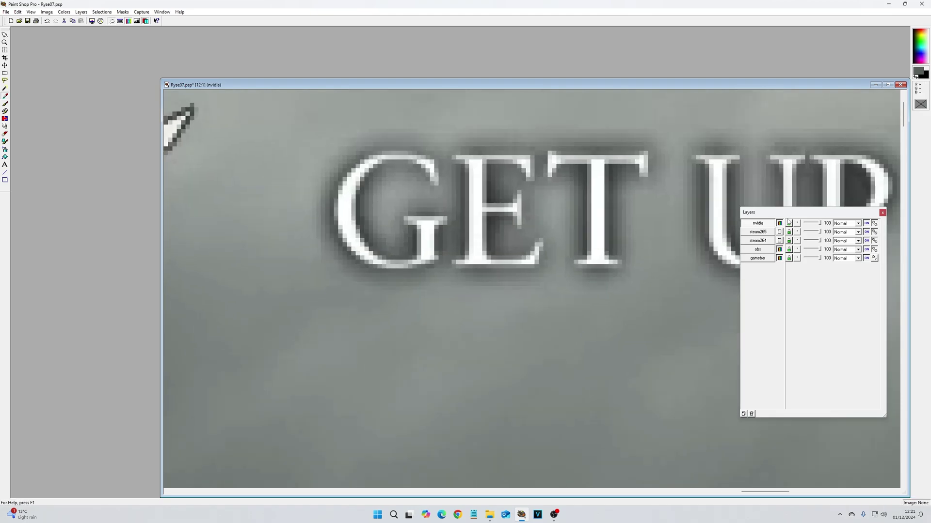
left_click(780, 224)
left_click(780, 224)
left_click(780, 224)
left_click(780, 224)
left_click(780, 224)
left_click(783, 226)
left_click(782, 225)
left_click(782, 225)
left_click(782, 226)
left_click(783, 226)
left_click(783, 226)
- Make gamebar the active layer and switch the obs layer on
scroll(675, 344, "down", 10)
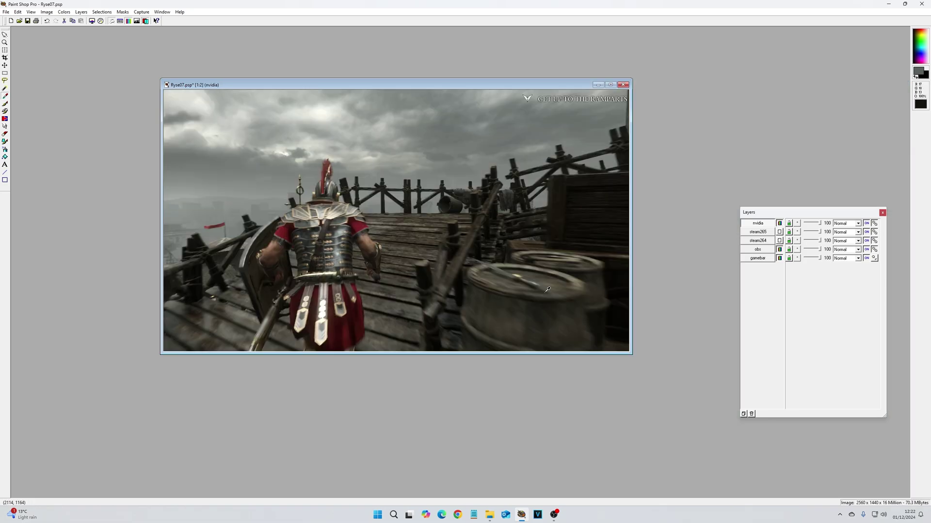
scroll(675, 344, "up", 5)
scroll(674, 344, "up", 4)
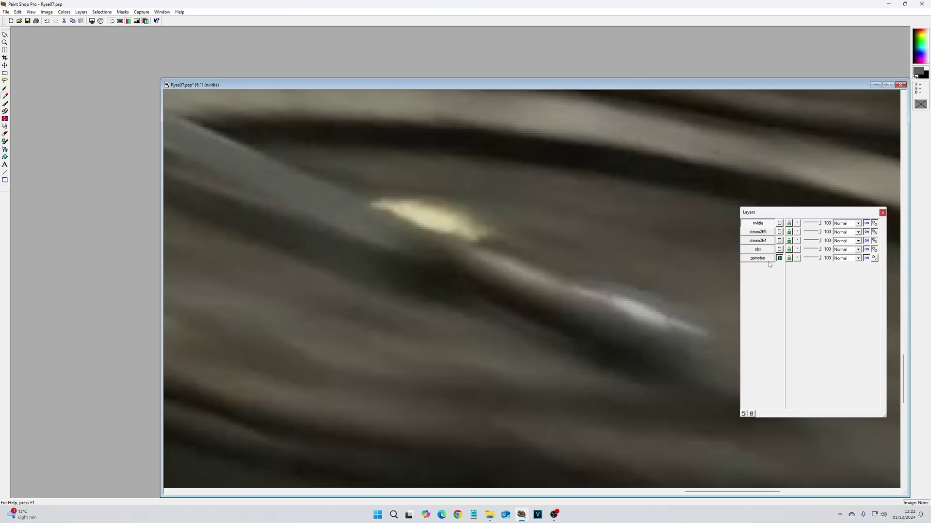
left_click(764, 260)
left_click(780, 249)
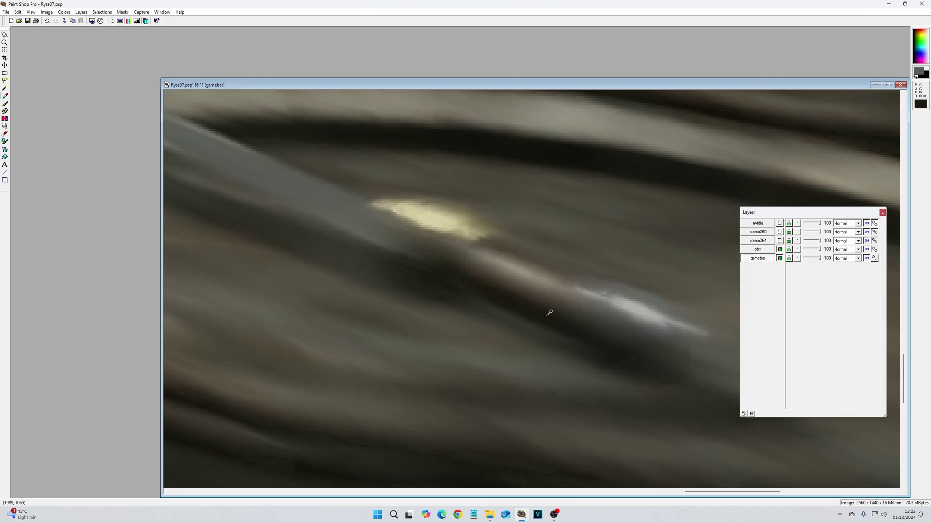
- Toggle the steam264 layer on and off repeatedly to compare, leaving it hidden
left_click(780, 242)
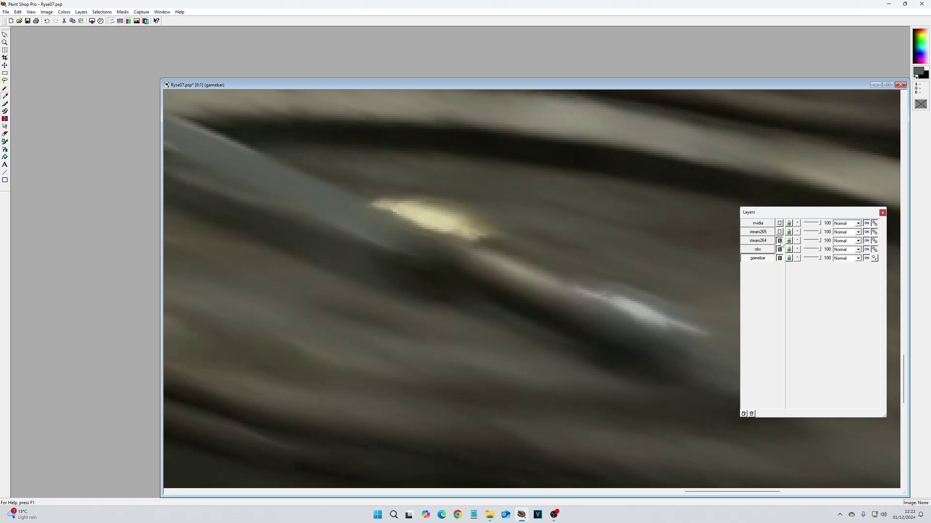
left_click(780, 242)
left_click(780, 242)
left_click(780, 241)
left_click(779, 241)
scroll(490, 266, "up", 1)
scroll(549, 215, "up", 1)
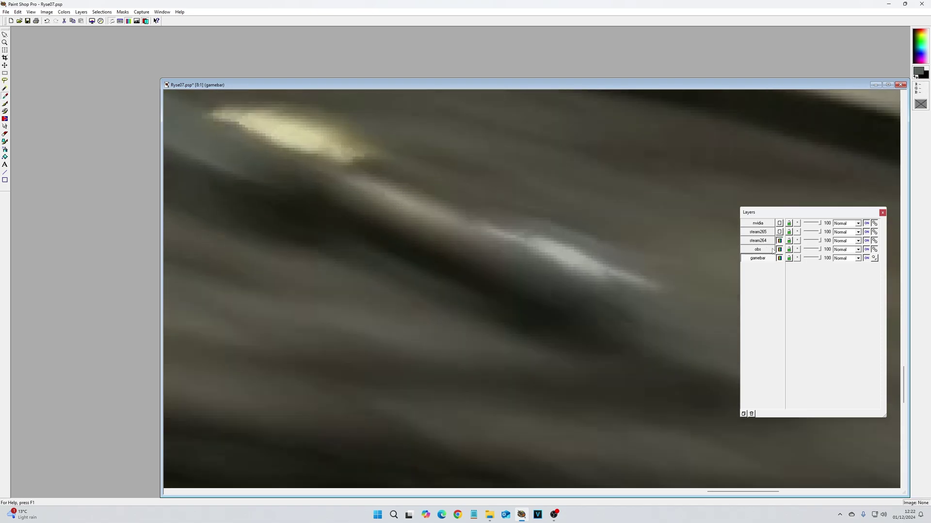
left_click(780, 241)
left_click(780, 241)
left_click(780, 241)
- Flick the steam265 layer's visibility repeatedly to compare it with the layers below
left_click(780, 232)
left_click(780, 232)
left_click(780, 232)
left_click(780, 232)
left_click(780, 232)
left_click(779, 232)
left_click(780, 232)
left_click(779, 232)
left_click(780, 232)
left_click(780, 232)
- Toggle the nvidia layer on and off on top to compare captures
left_click(779, 223)
left_click(779, 224)
left_click(779, 224)
left_click(779, 223)
left_click(779, 224)
left_click(778, 223)
scroll(779, 224, "up", 5)
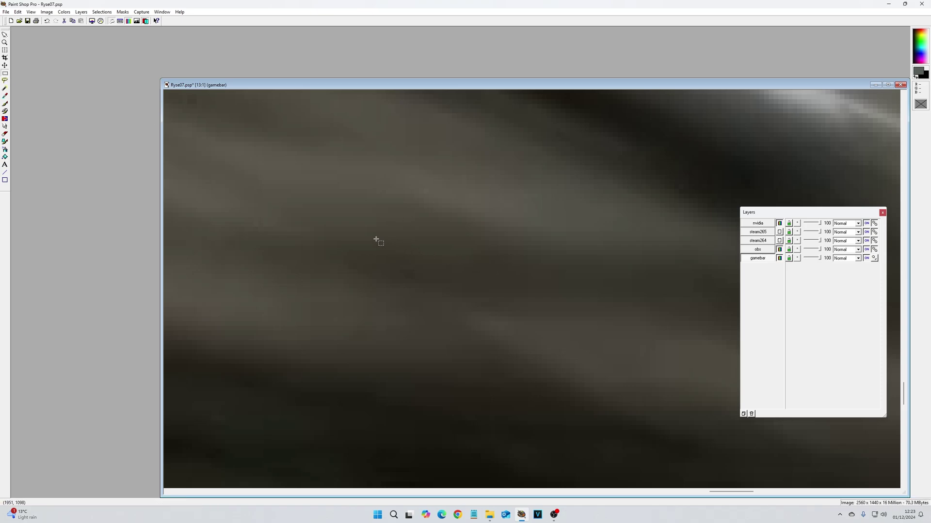
- Select and clear a thin strip of the image, then hide nvidia to reveal the layers beneath
left_click_drag(376, 240, 415, 246)
left_click(406, 243)
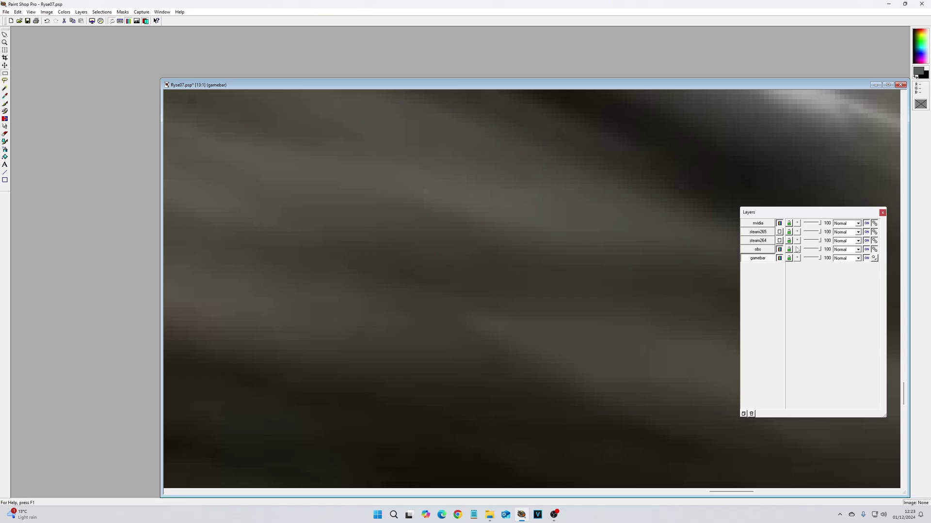
scroll(380, 218, "up", 3)
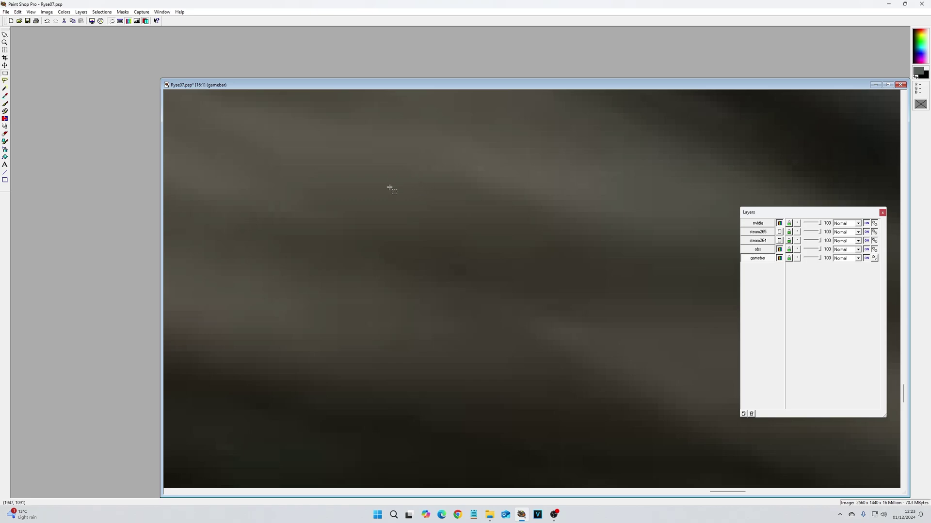
left_click(780, 225)
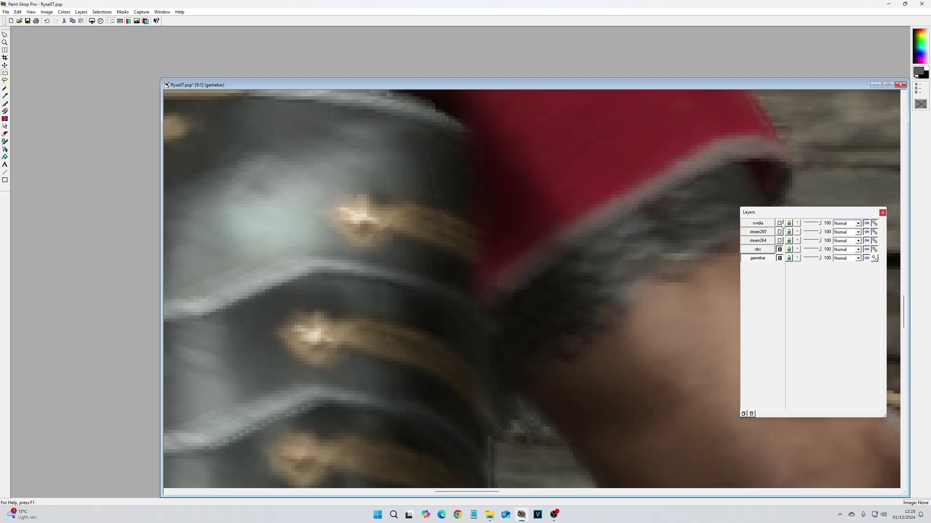
- Flick the nvidia layer's visibility repeatedly against the lower captures, ending with it on
left_click(780, 224)
left_click(780, 224)
left_click(780, 224)
left_click(780, 224)
left_click(780, 224)
left_click(780, 224)
left_click(780, 224)
left_click(780, 224)
left_click(780, 224)
left_click(780, 224)
left_click(780, 224)
left_click(780, 225)
left_click(780, 225)
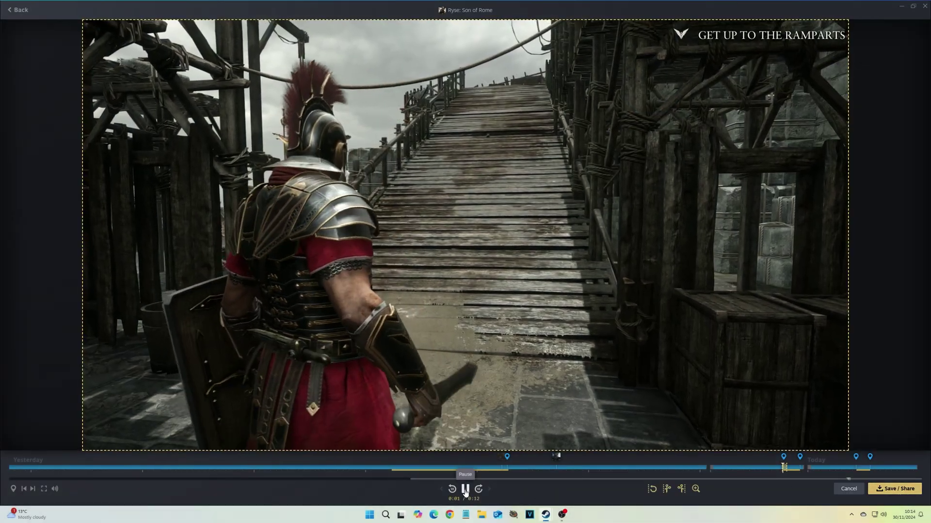
- Pause the Steam clip at 0:02 and drag its start trim further left
left_click(464, 489)
left_click_drag(786, 467, 763, 469)
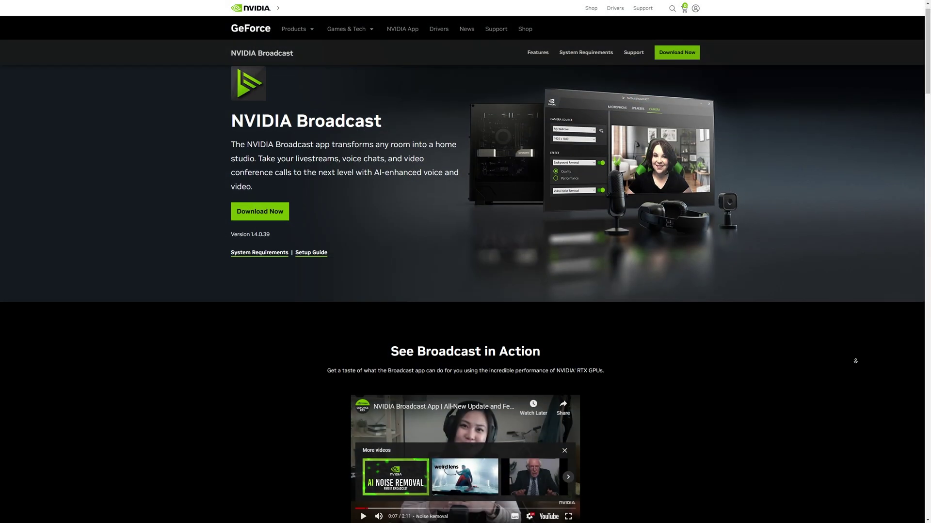
scroll(854, 359, "down", 2)
scroll(854, 367, "down", 4)
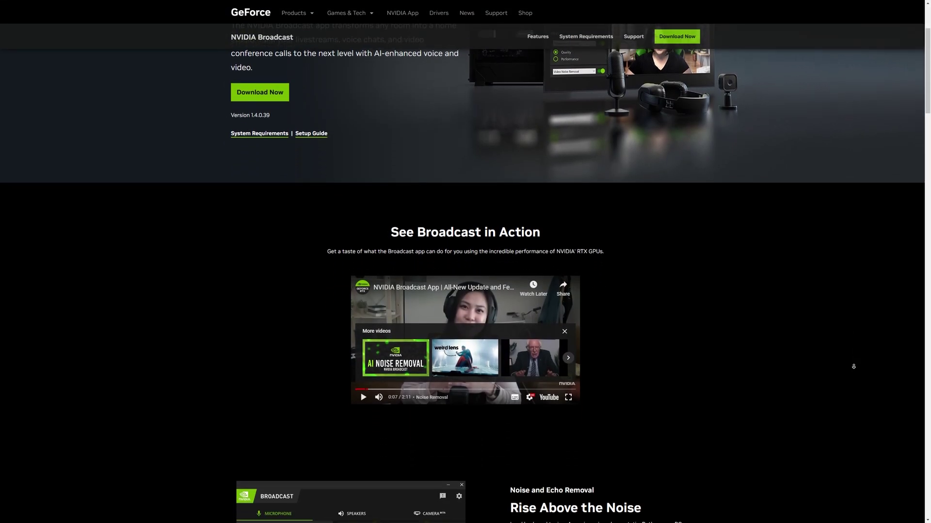
scroll(854, 366, "down", 3)
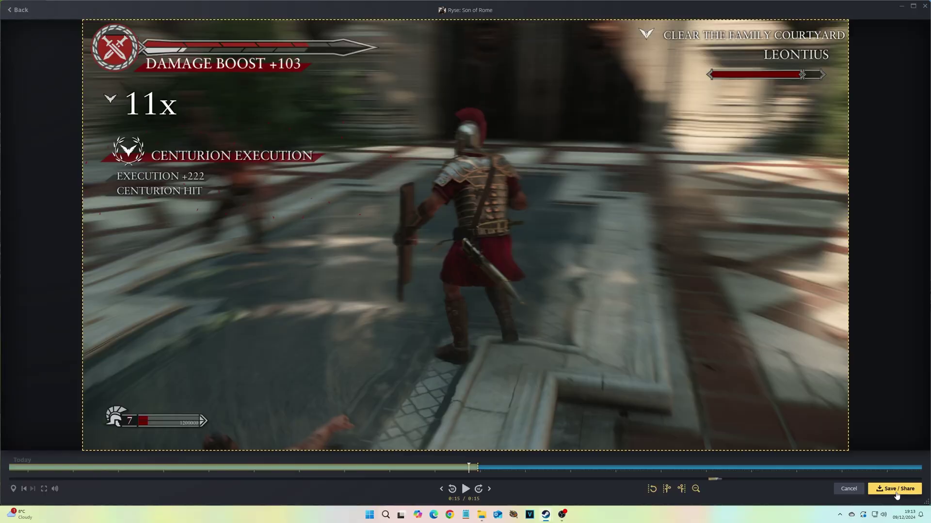
- Bring up the clip's Save / Share options in the Steam clip editor
left_click(896, 490)
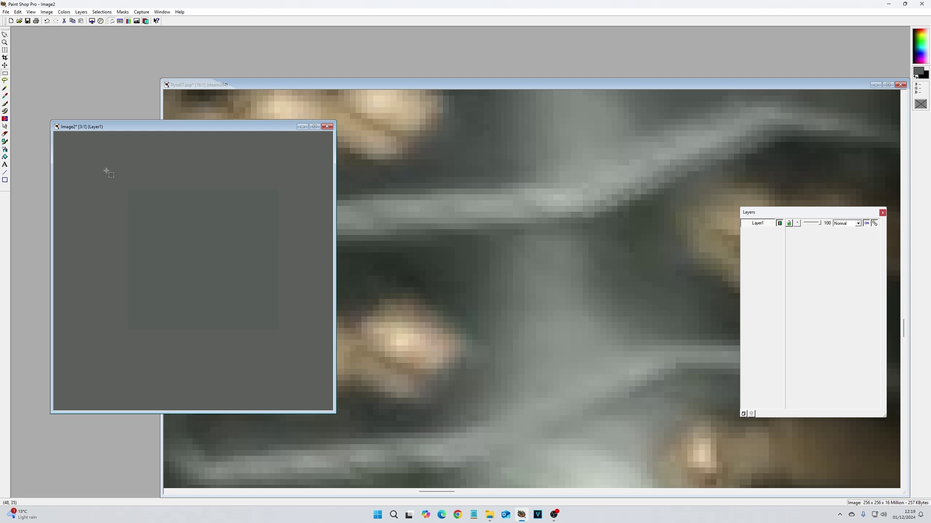
scroll(106, 171, "up", 2)
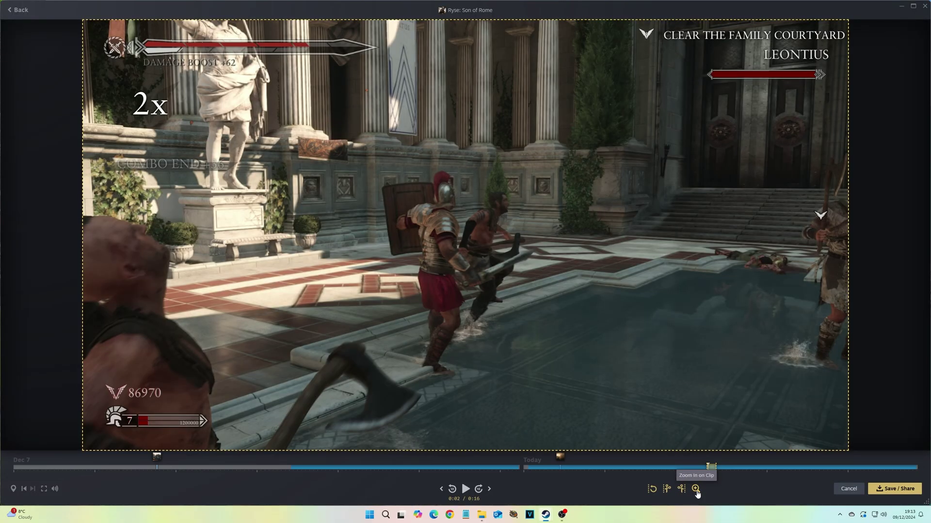
- Return the playhead to 0:00 and play the 16-second clip from its start
left_click(101, 471)
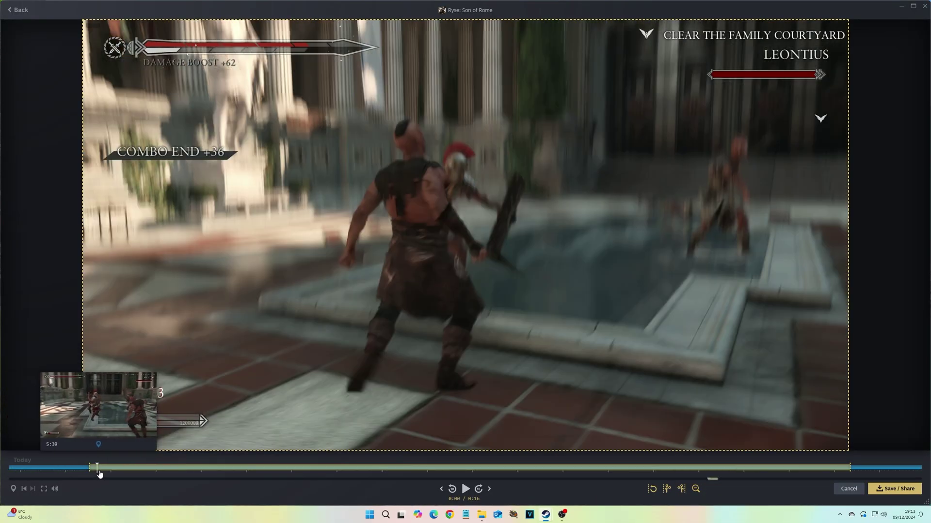
left_click(465, 489)
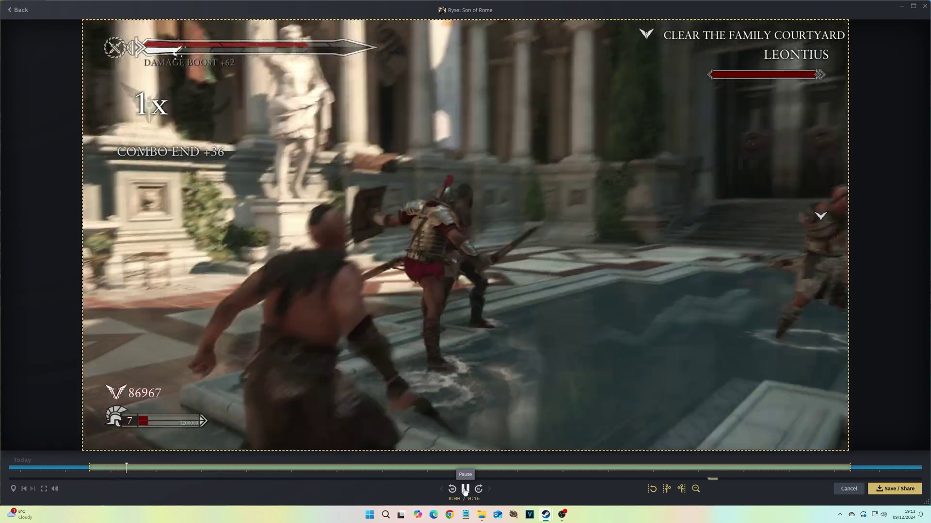